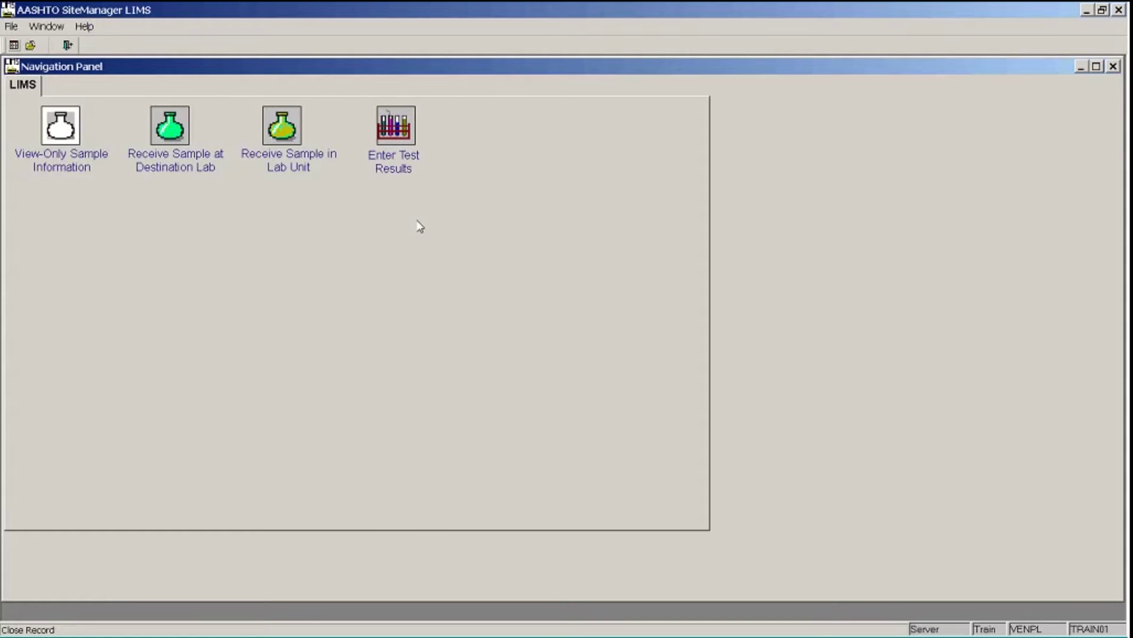
- Open the Enter Test Results window to show the lab's test queue
double_click(400, 138)
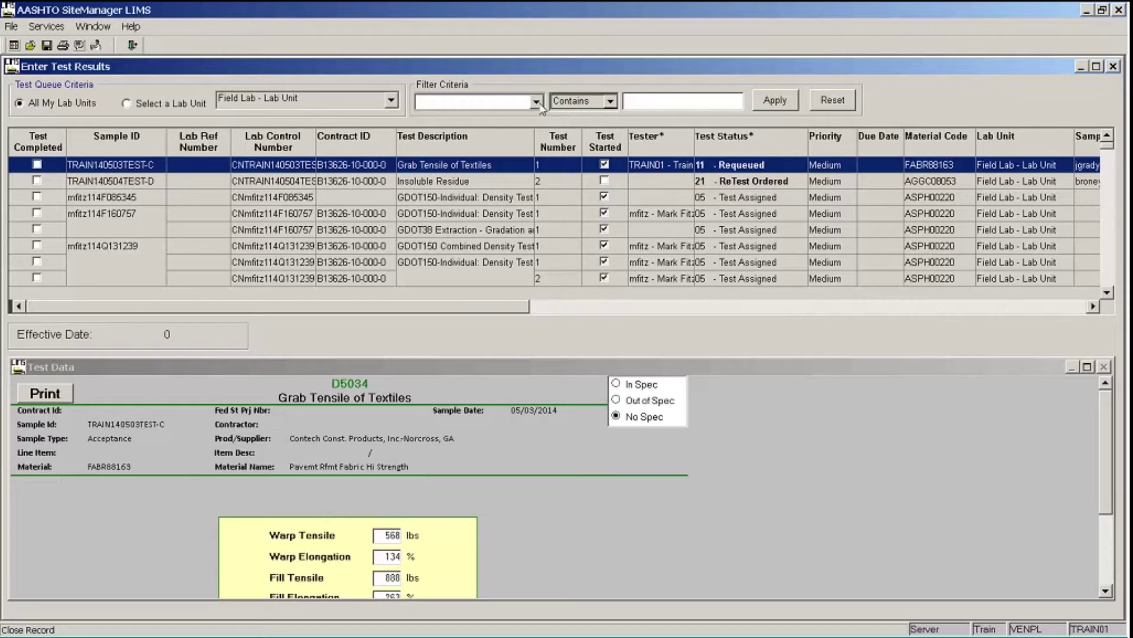
- Filter the test queue on Sample ID Contains 'TEST', leaving four tests
left_click(537, 102)
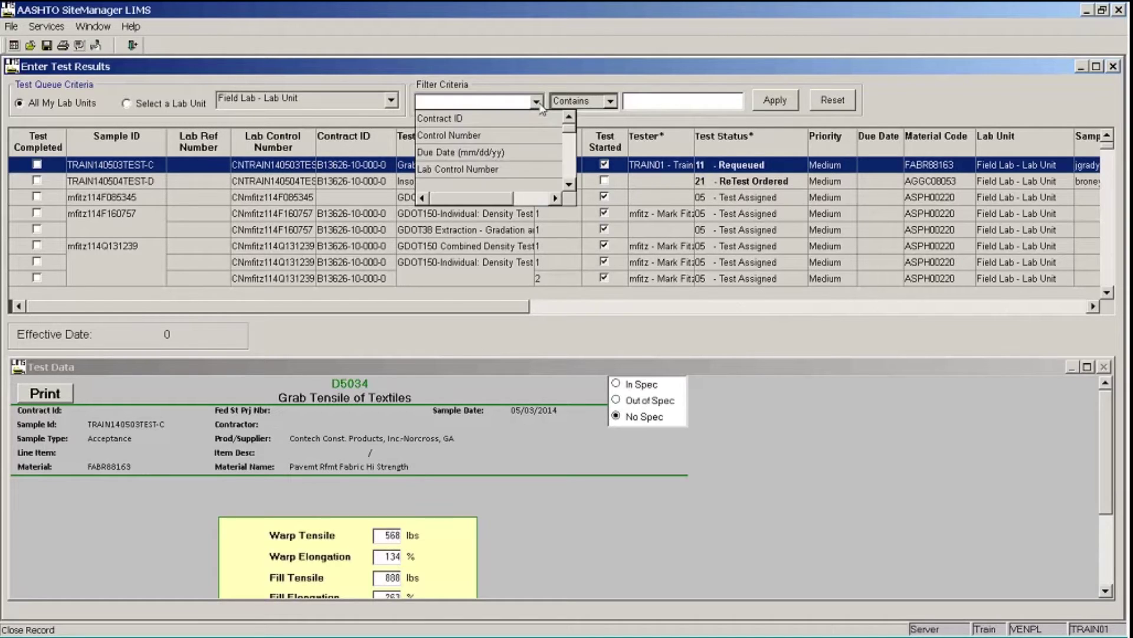
scroll(527, 138, "down", 4)
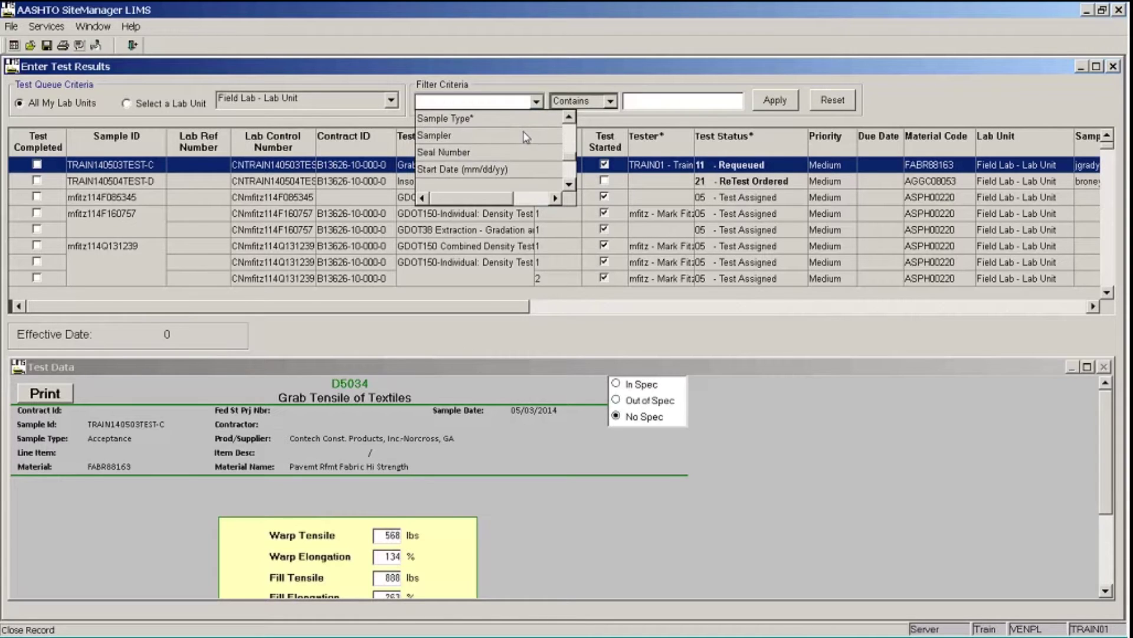
scroll(526, 137, "up", 3)
left_click(513, 154)
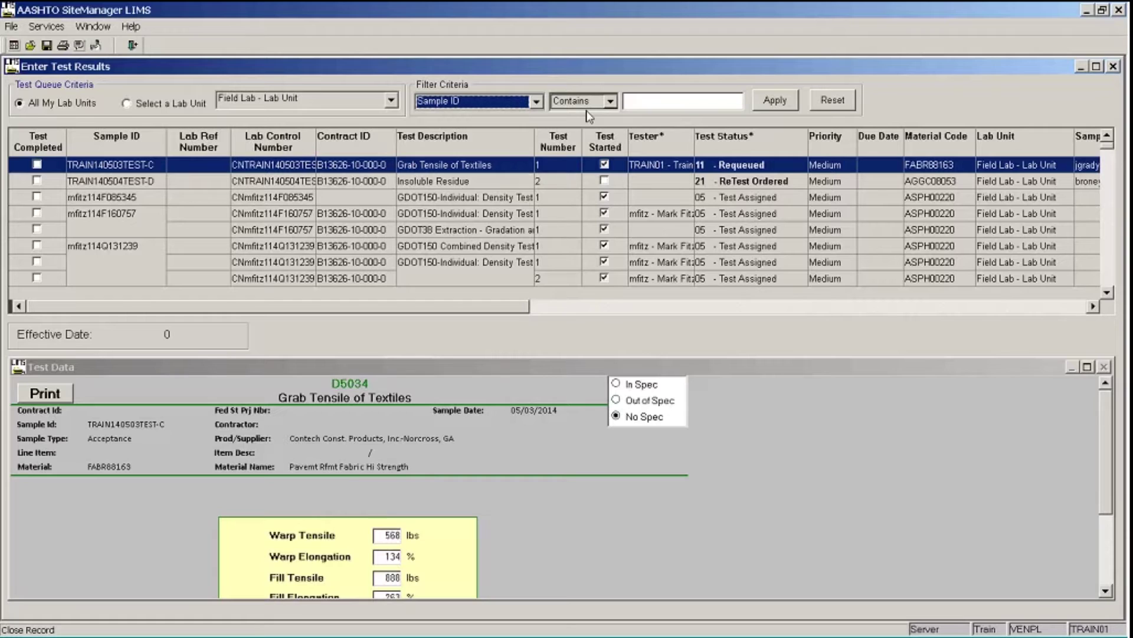
left_click(653, 99)
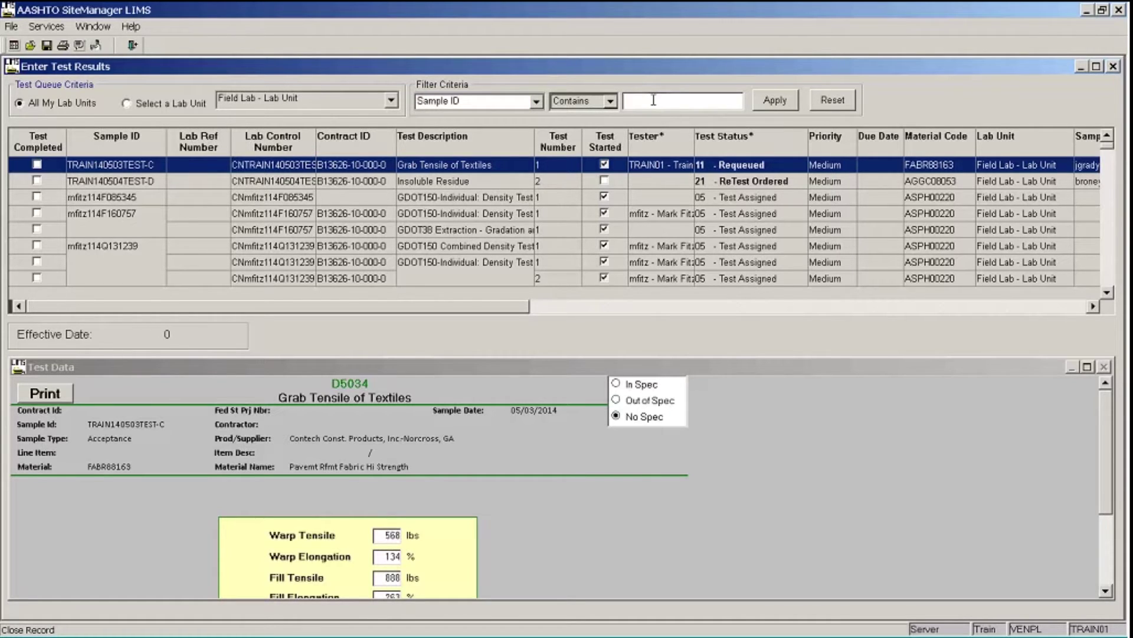
type("TEST")
left_click(771, 102)
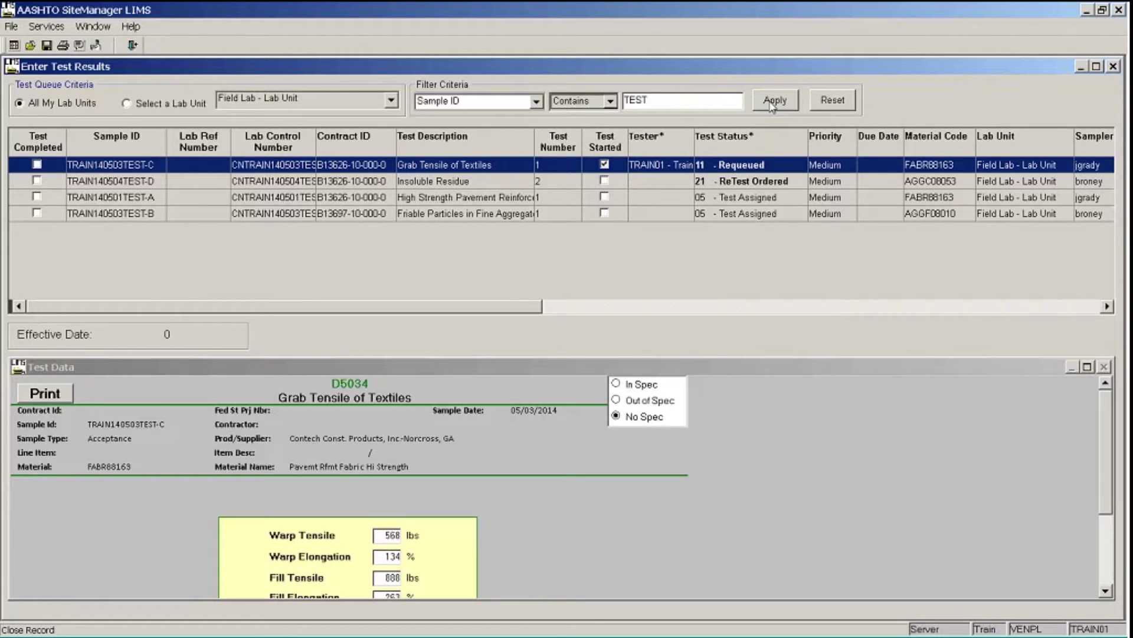
- Load the TRAIN140501TEST-A High Strength Pavement Reinforcement Fabric test into the data form
left_click(159, 201)
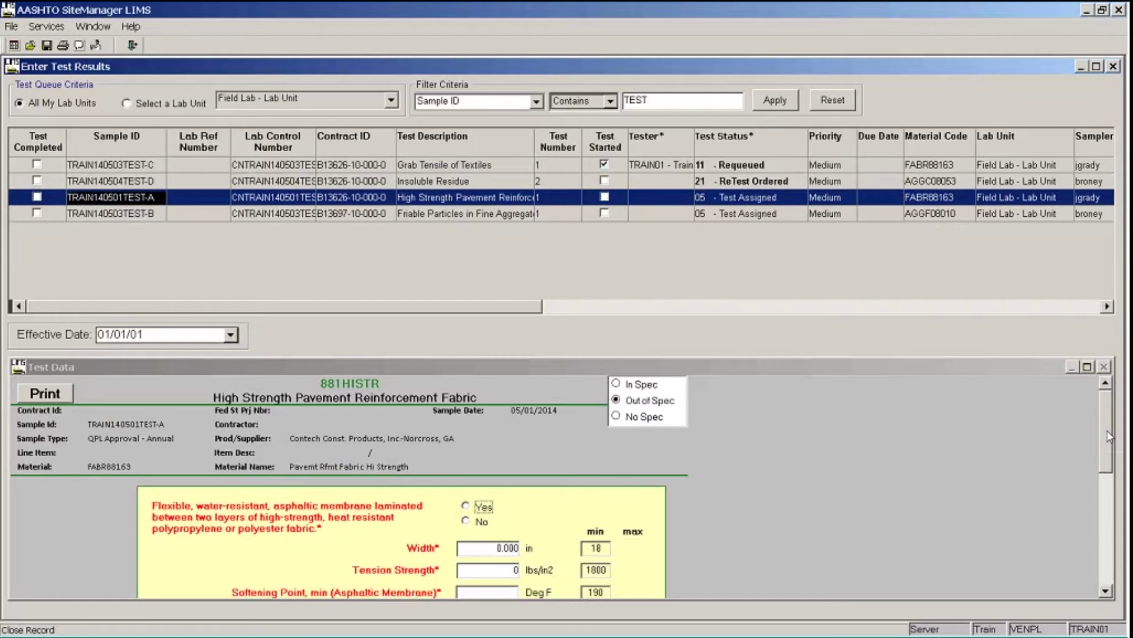
mouse_move(1110, 437)
left_mouse_down()
mouse_move(1110, 549)
mouse_move(1110, 431)
left_mouse_up()
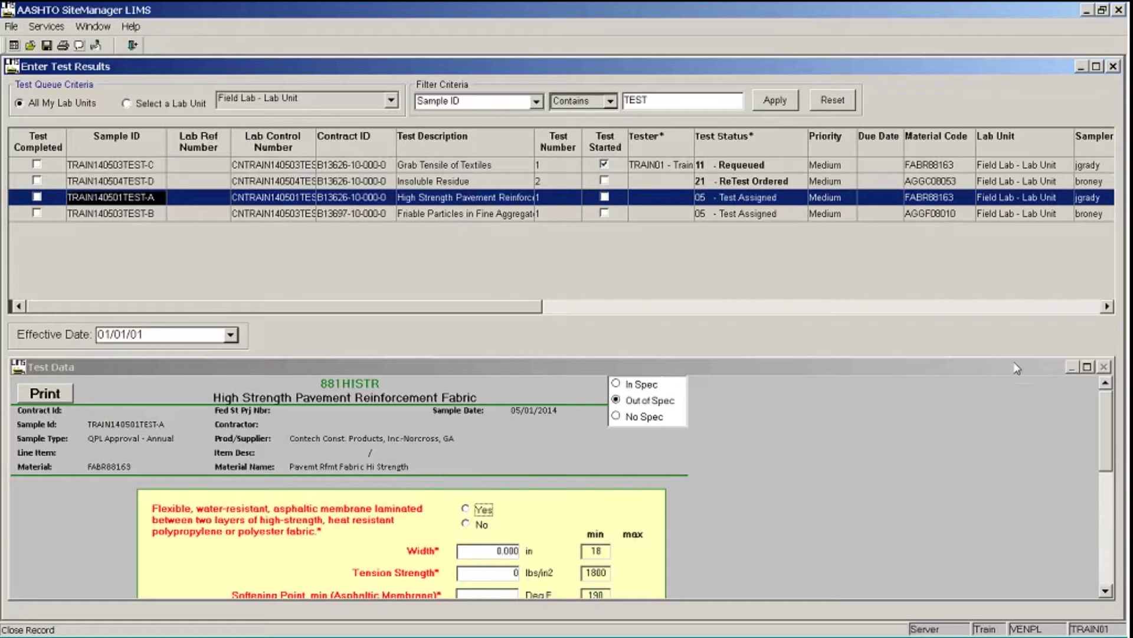
- Maximize the TEST-A fabric test's Test Data panel
left_click(1088, 367)
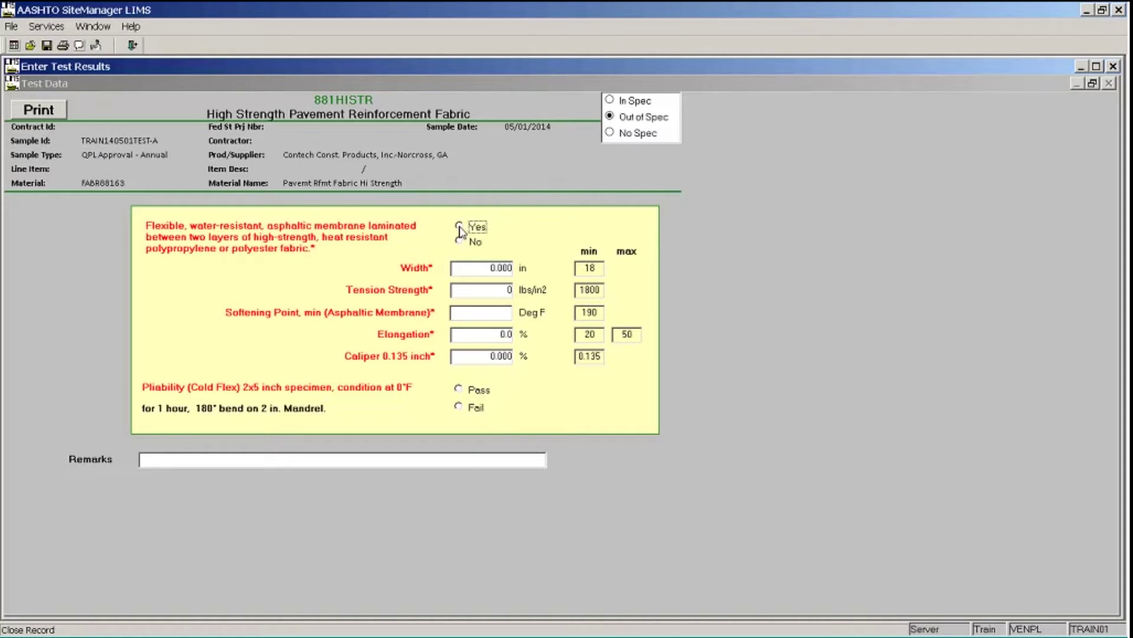
- Answer Yes for membrane fabric, then enter width 18.125 and tension strength 2014
left_click(460, 226)
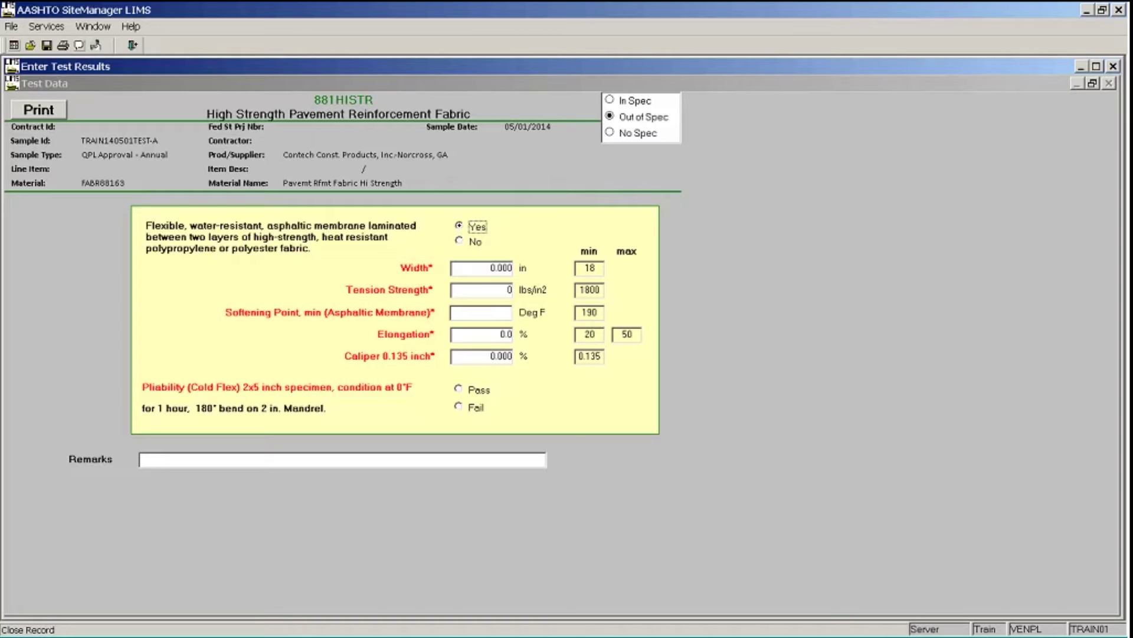
left_click(482, 269)
type("18.125")
key("Tab")
type("2014")
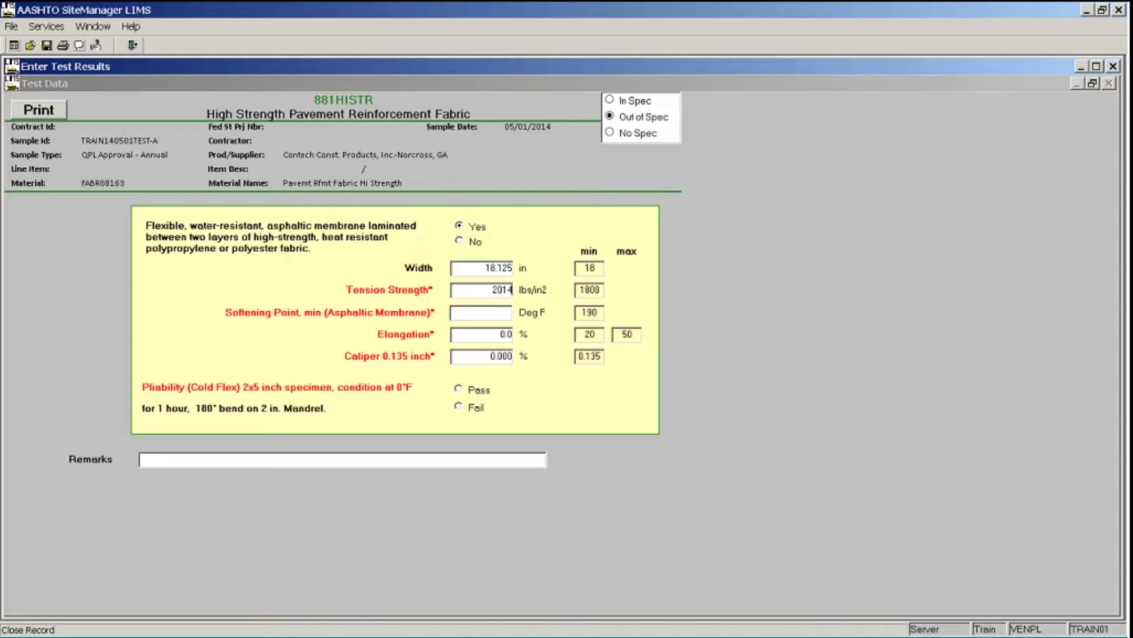
- Enter softening point 222, elongation 25, caliper .13, and mark pliability Pass
left_click(512, 312)
type("222")
key("Tab")
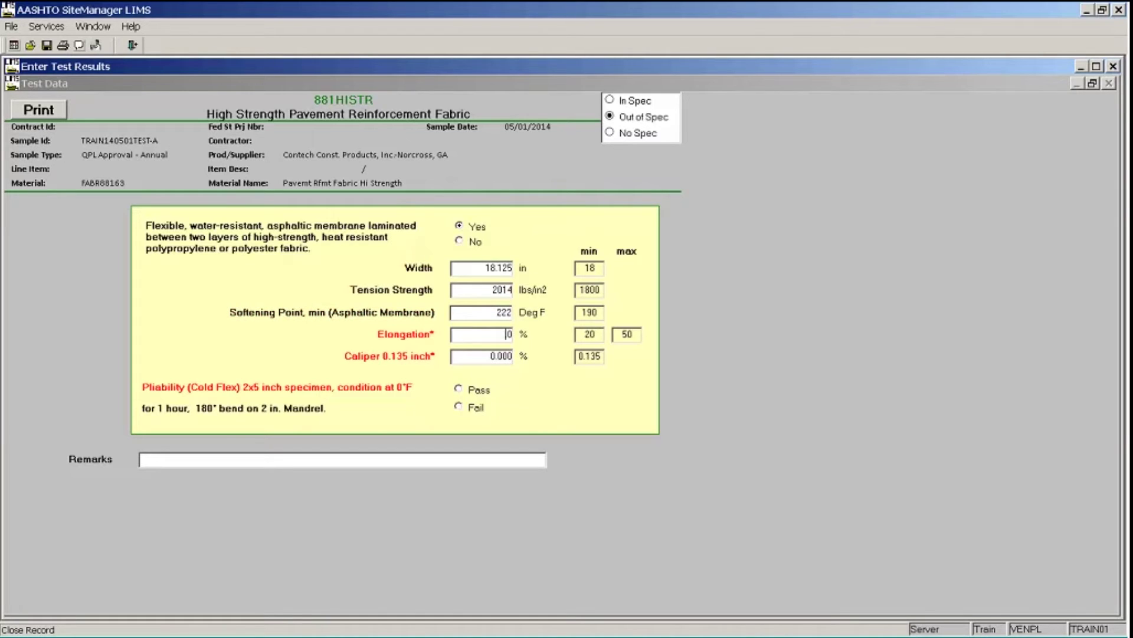
type("25.")
key("Tab")
type(".13")
left_click(459, 391)
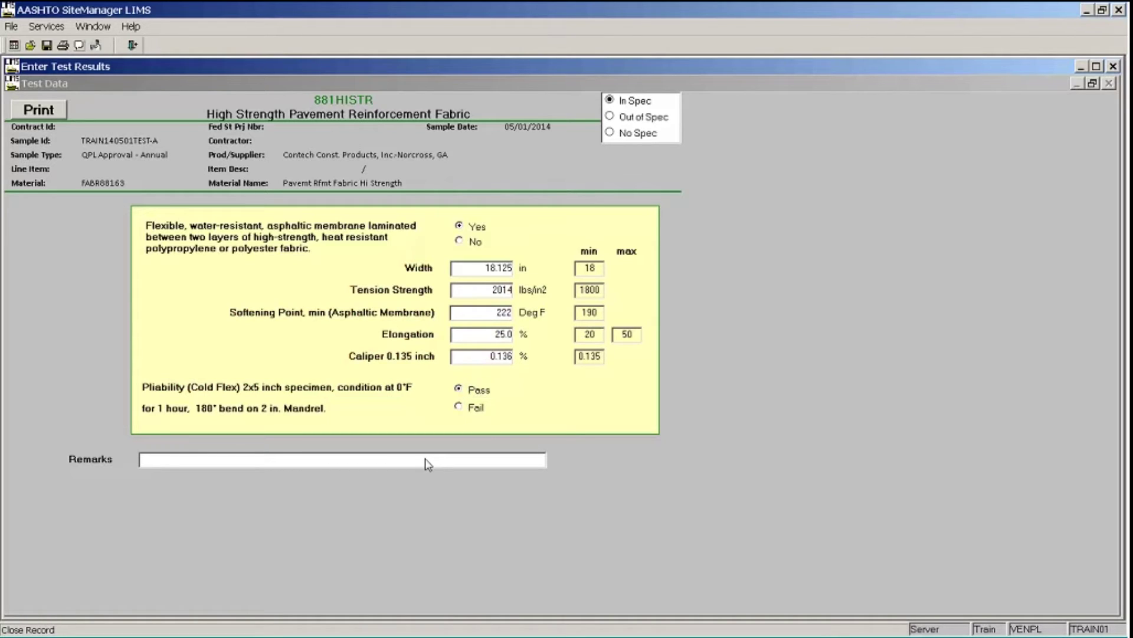
- Add the remark 'Testing complete' to the TEST-A fabric test
type("Testing complete")
- Restore the Test Data panel and tick Test Completed for the TEST-A row
left_click(1094, 84)
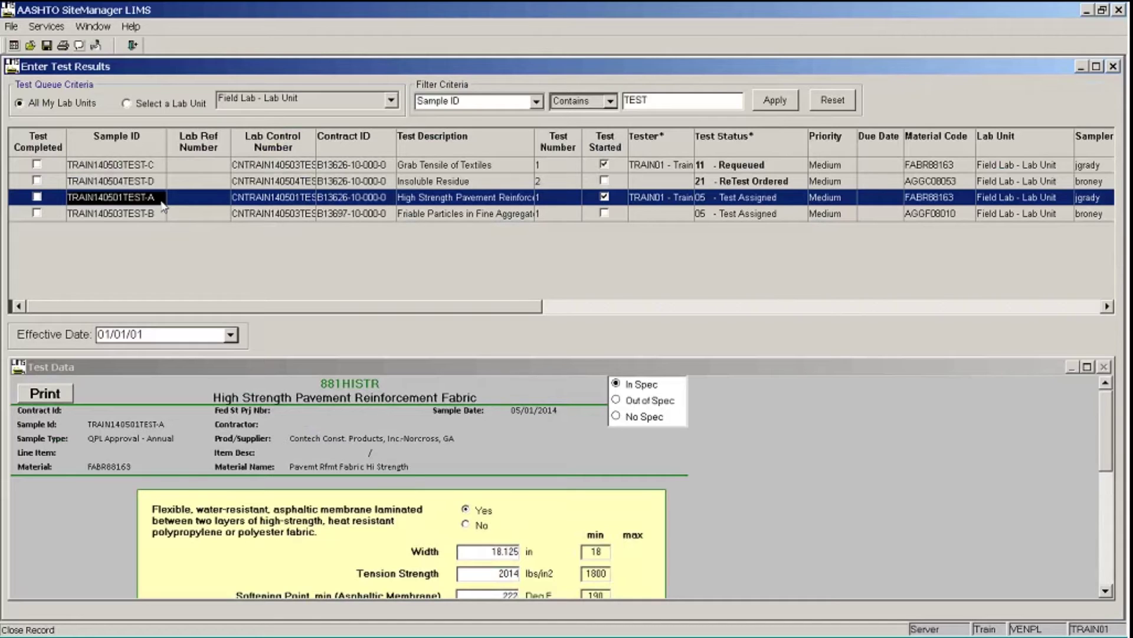
left_click(36, 197)
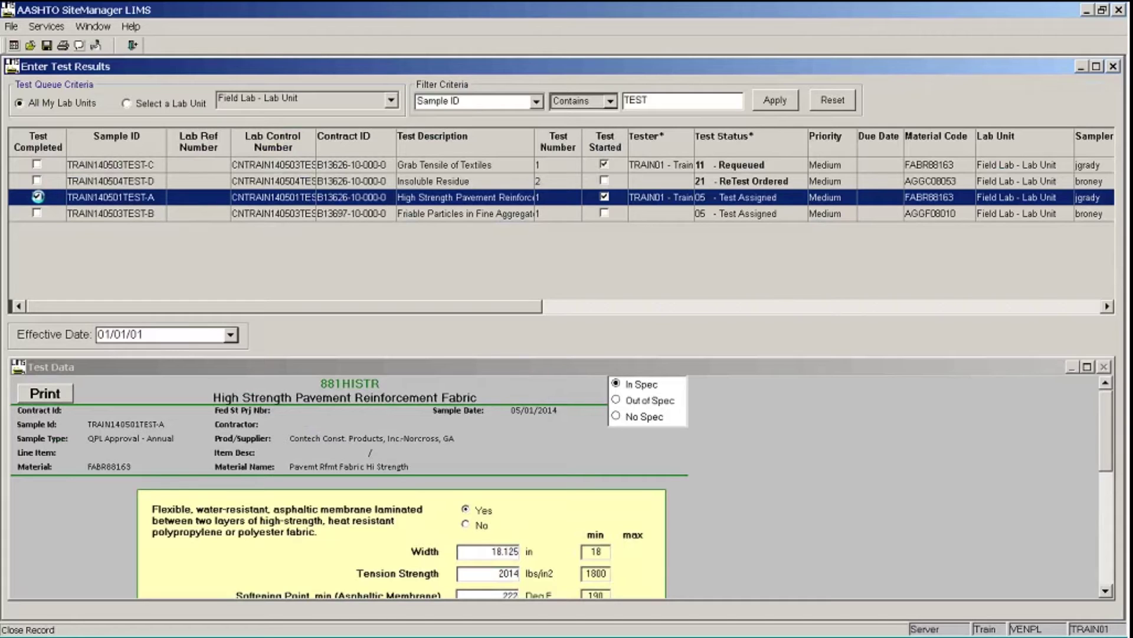
- Save the completed TEST-A results, then load the requeued TRAIN140503TEST-C Grab Tensile test
left_click(47, 49)
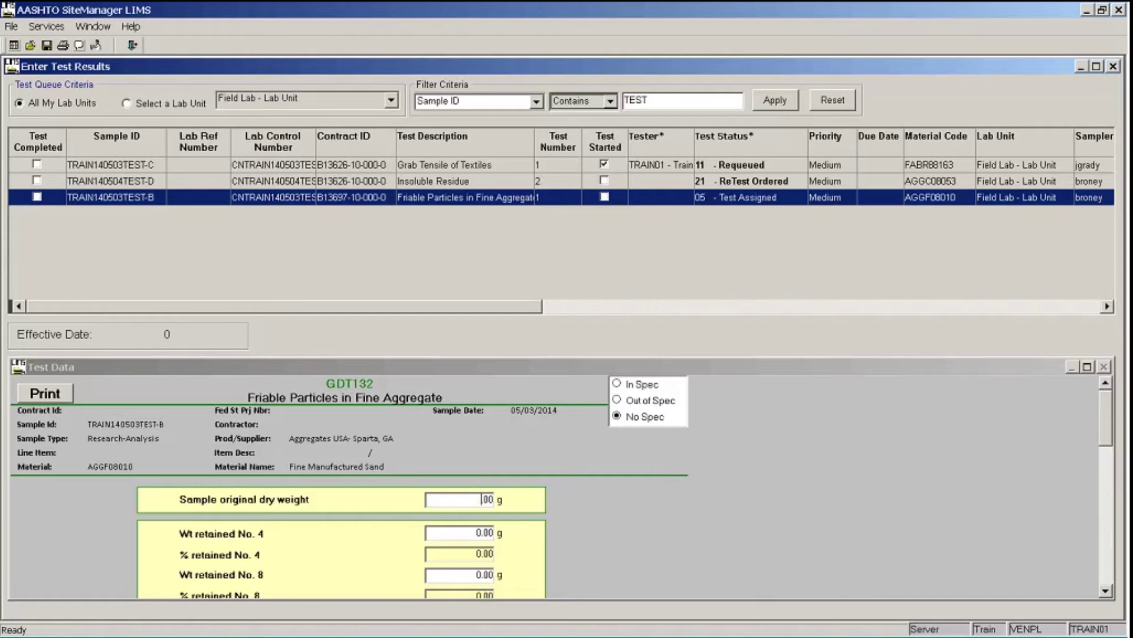
left_click(211, 170)
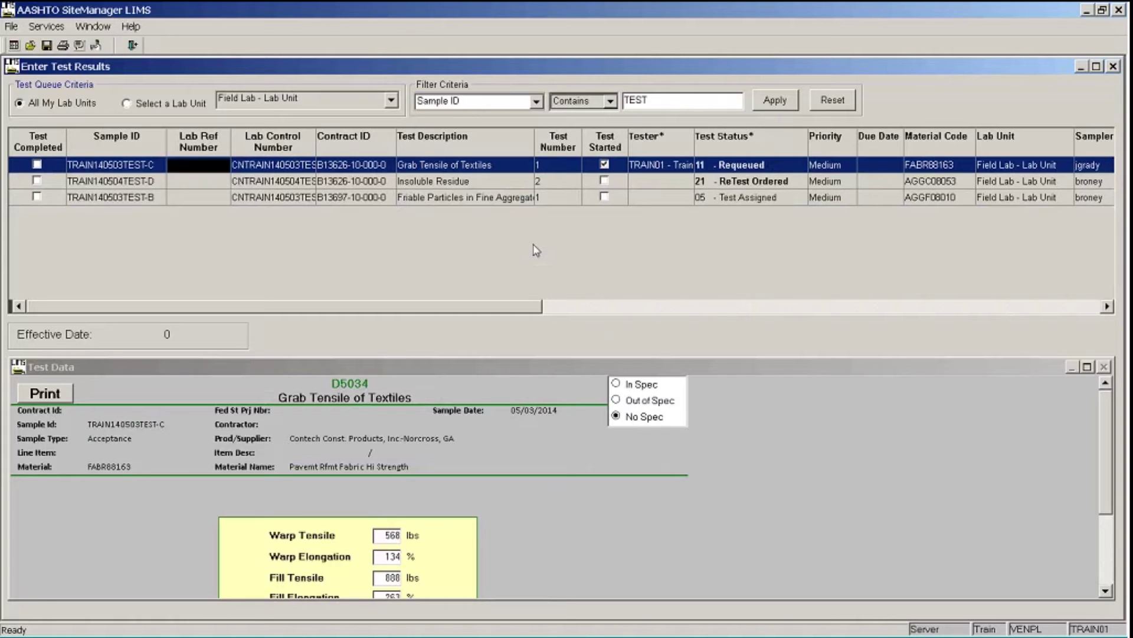
- Read the Requeue remark asking to recheck the results, then close the remarks
left_click(81, 45)
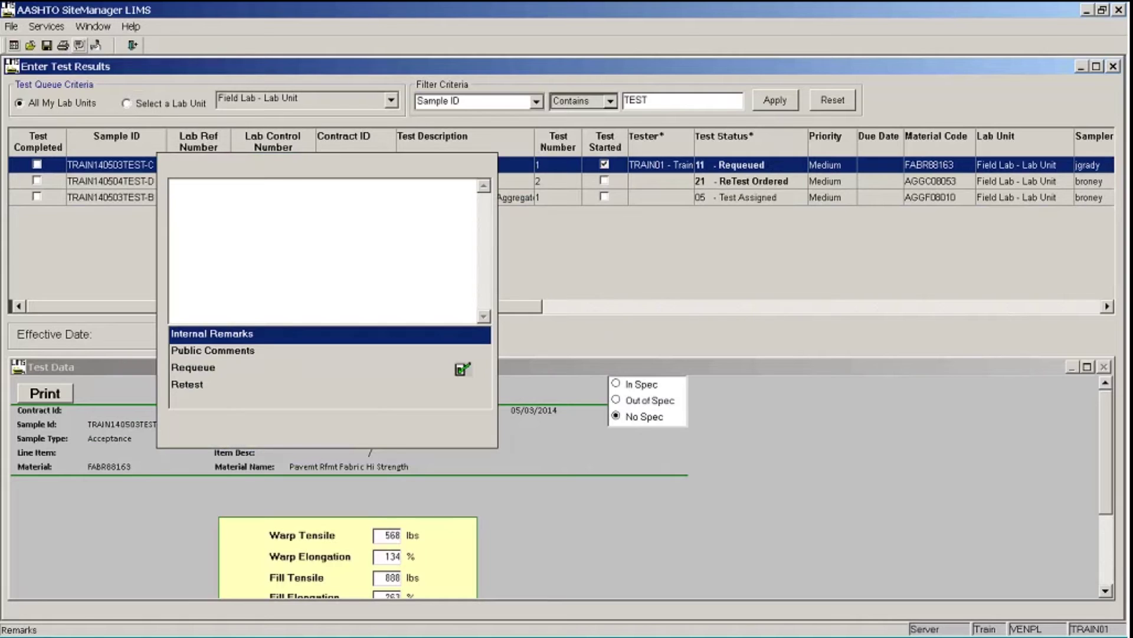
left_click(216, 371)
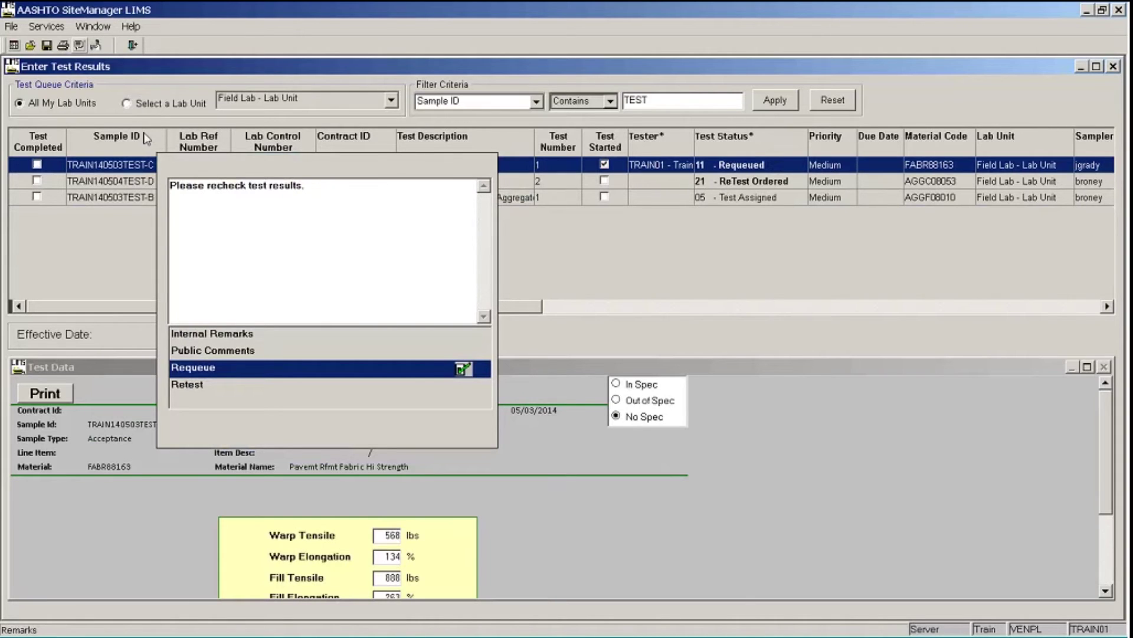
left_click(80, 46)
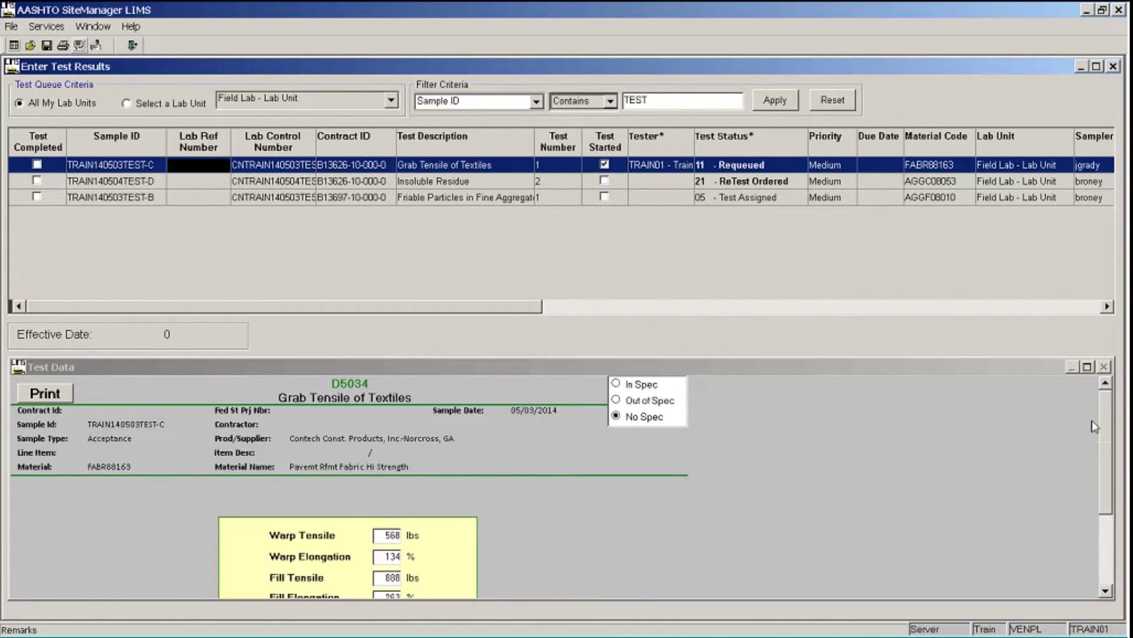
- Scroll the Test Data panel to show all four Grab Tensile results through Fill Elongation 263%
left_click_drag(1109, 438, 1109, 466)
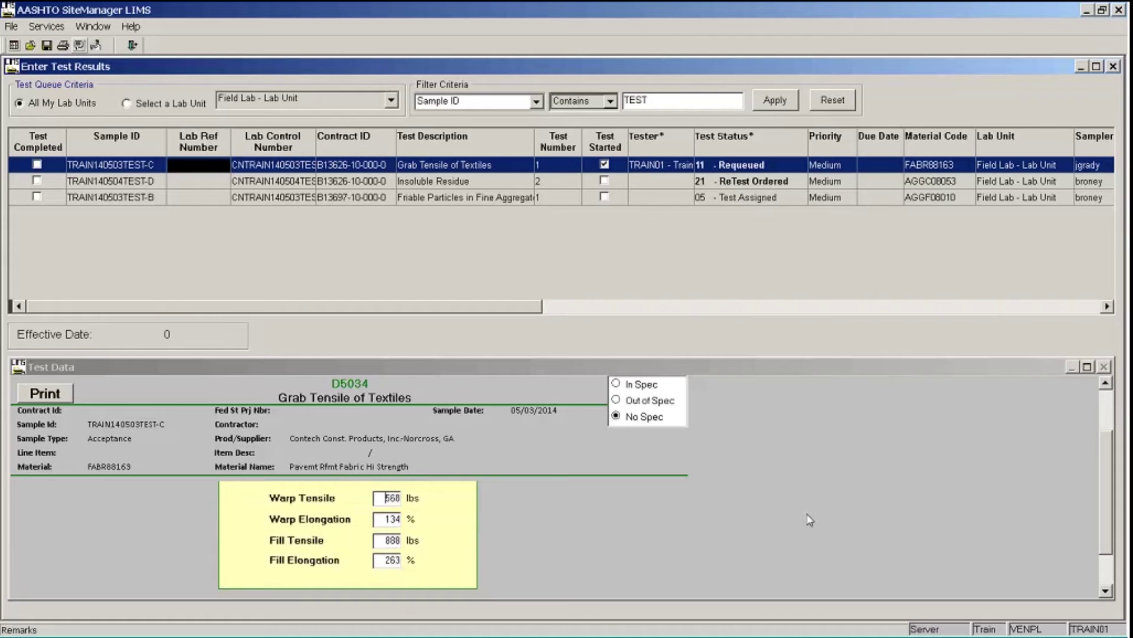
- Under the Requeue remark, reply 'Test results are correct.' signed with the tester id and 11/25/14
left_click(80, 45)
left_click(218, 366)
type("Plea")
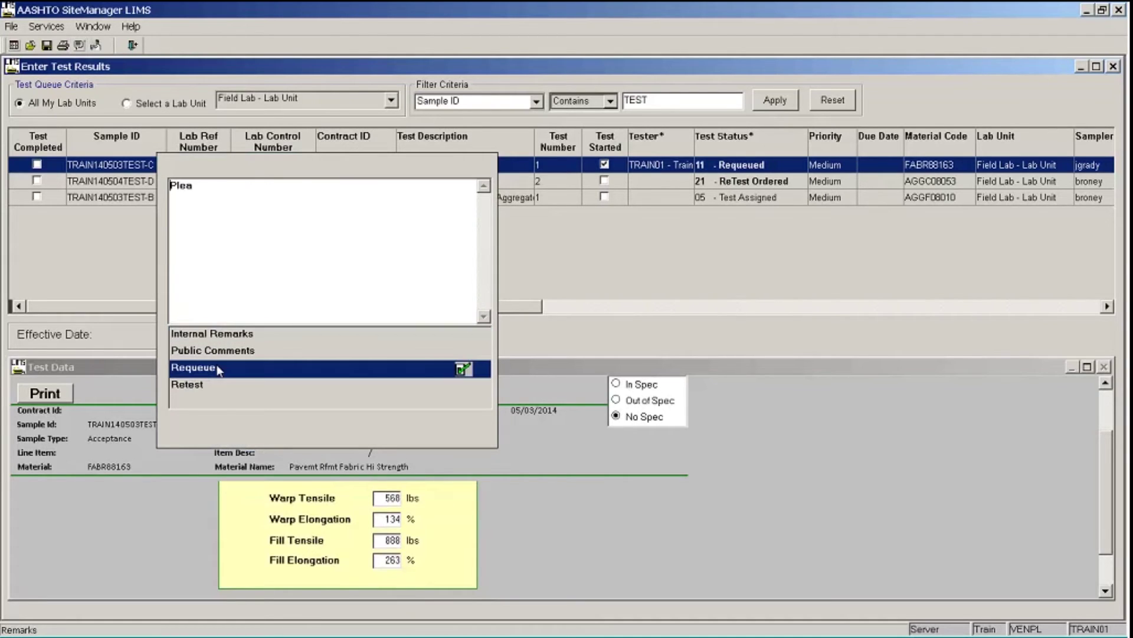
type("se recheck test results.")
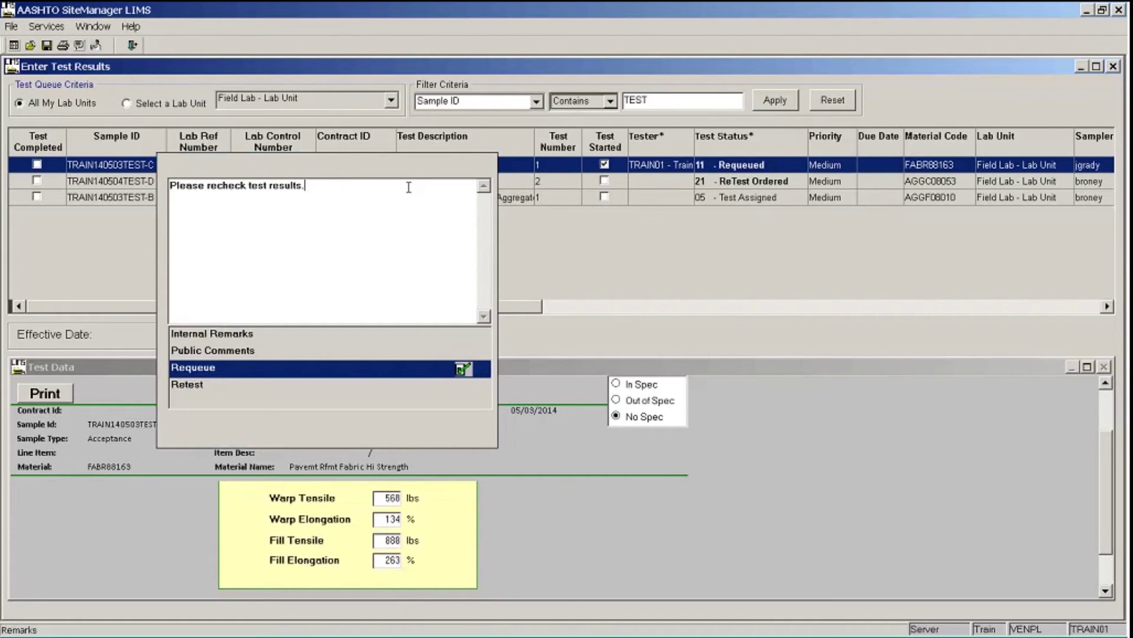
key("Return")
type("Test results are correct")
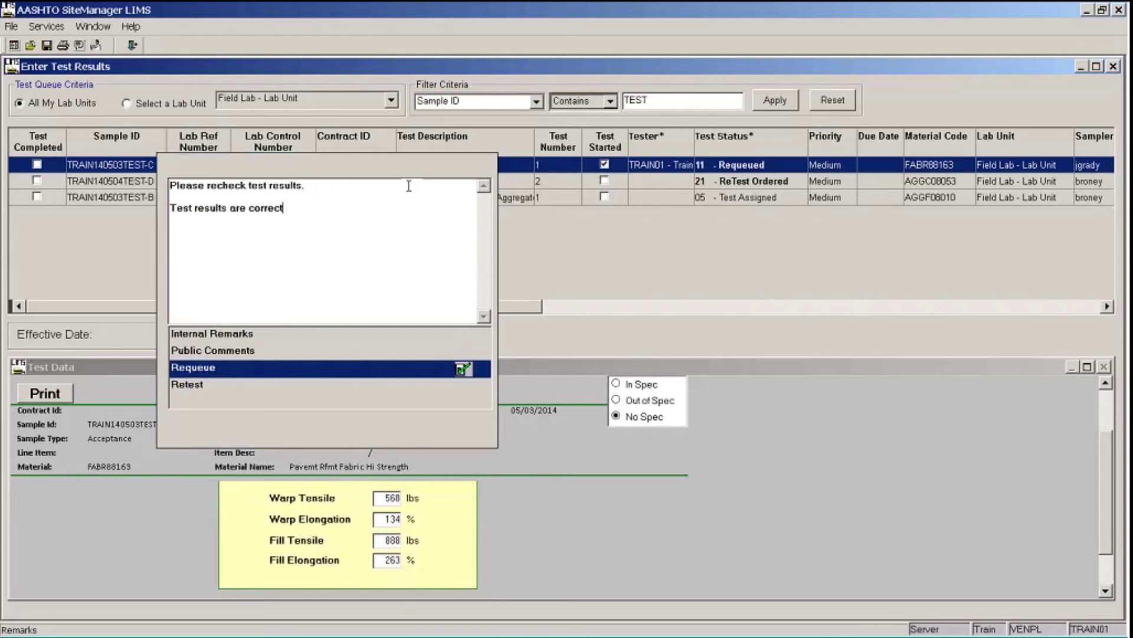
type(". TRAIN01 11/25/14")
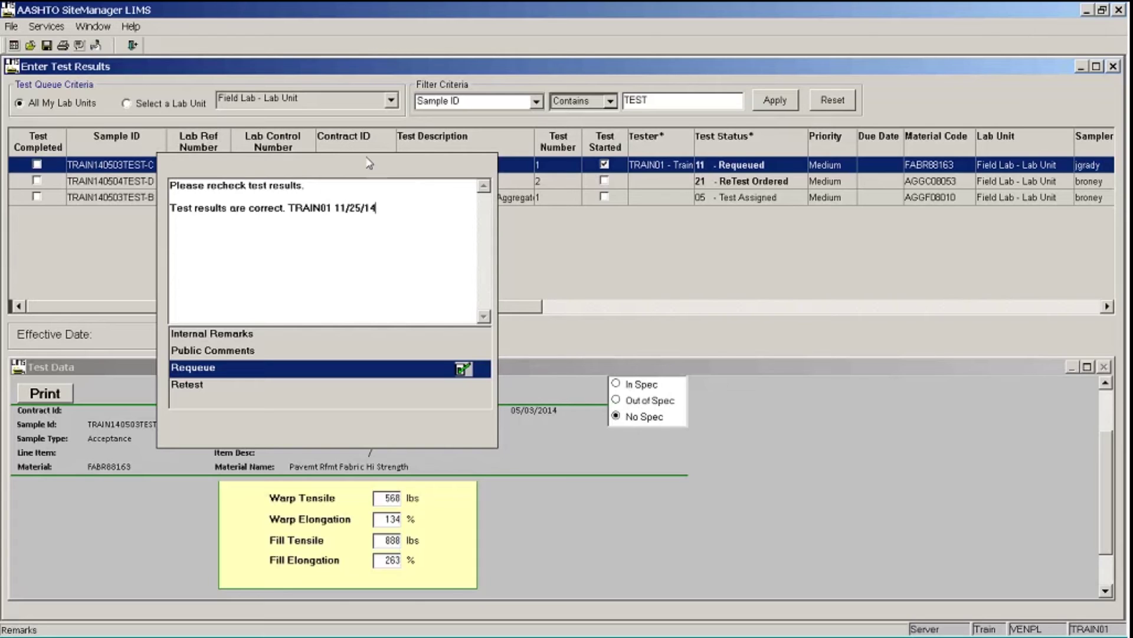
- Close the remarks, tick Test Completed for TRAIN140503TEST-C's Grab Tensile test, and save
left_click(79, 45)
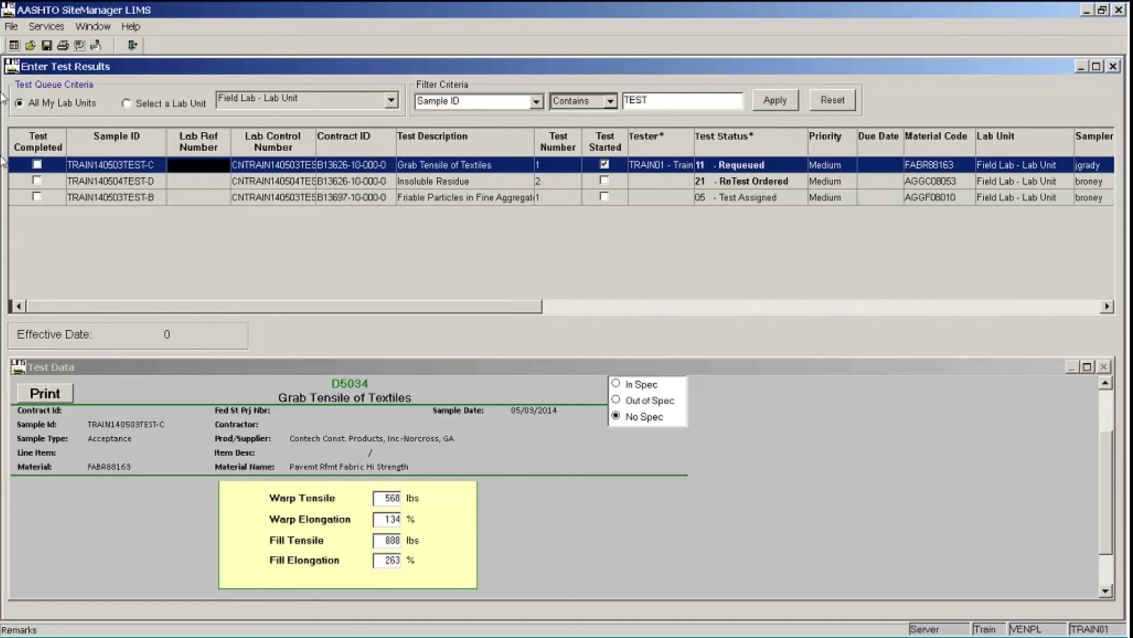
left_click(36, 165)
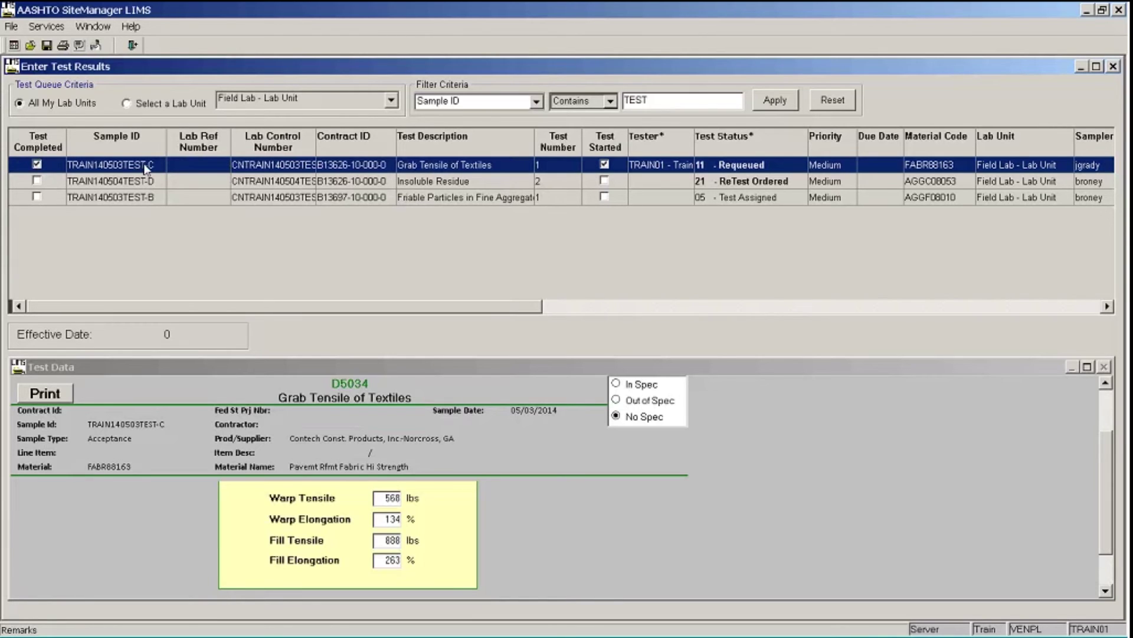
left_click(47, 46)
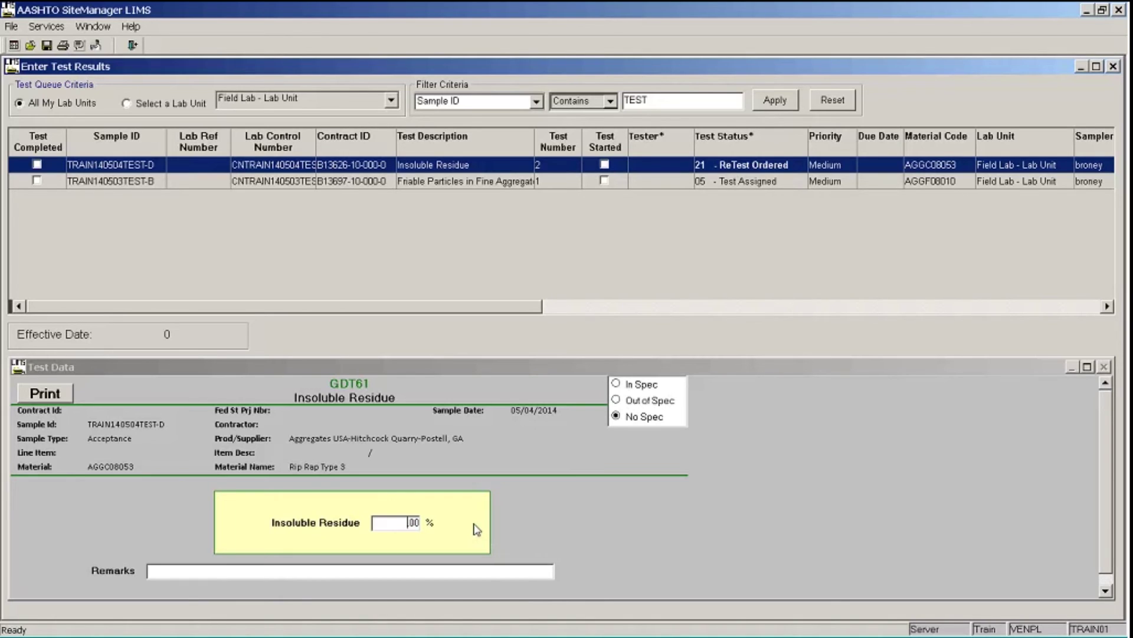
- Enter 3.21 % as the Insoluble Residue result for the TRAIN140504TEST-D retest
type("3.21")
left_click(80, 48)
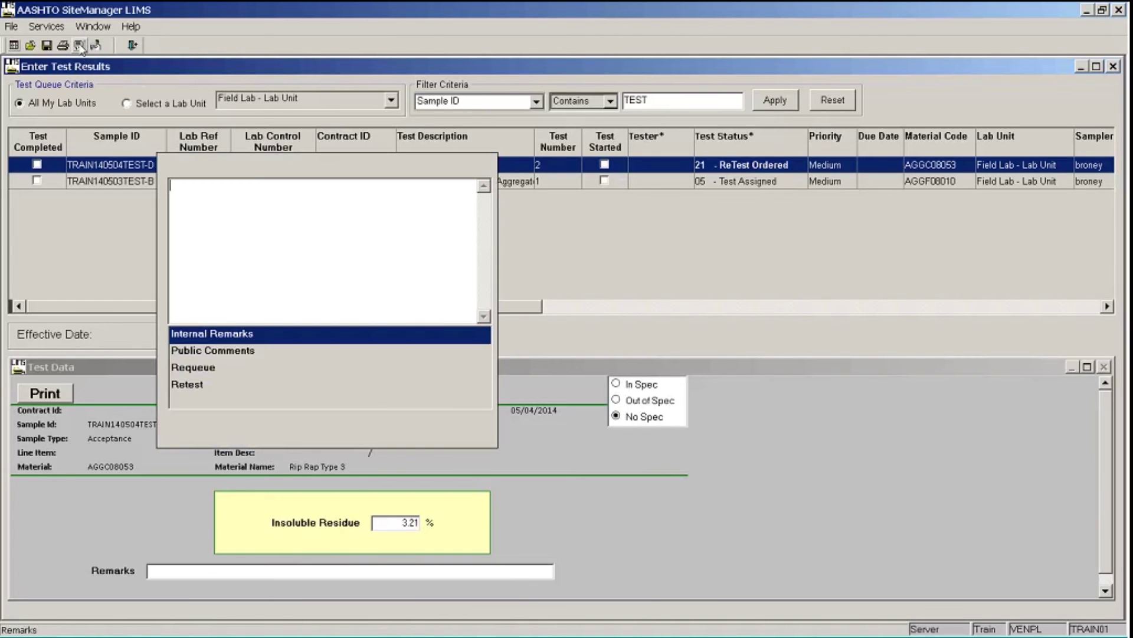
left_click(199, 390)
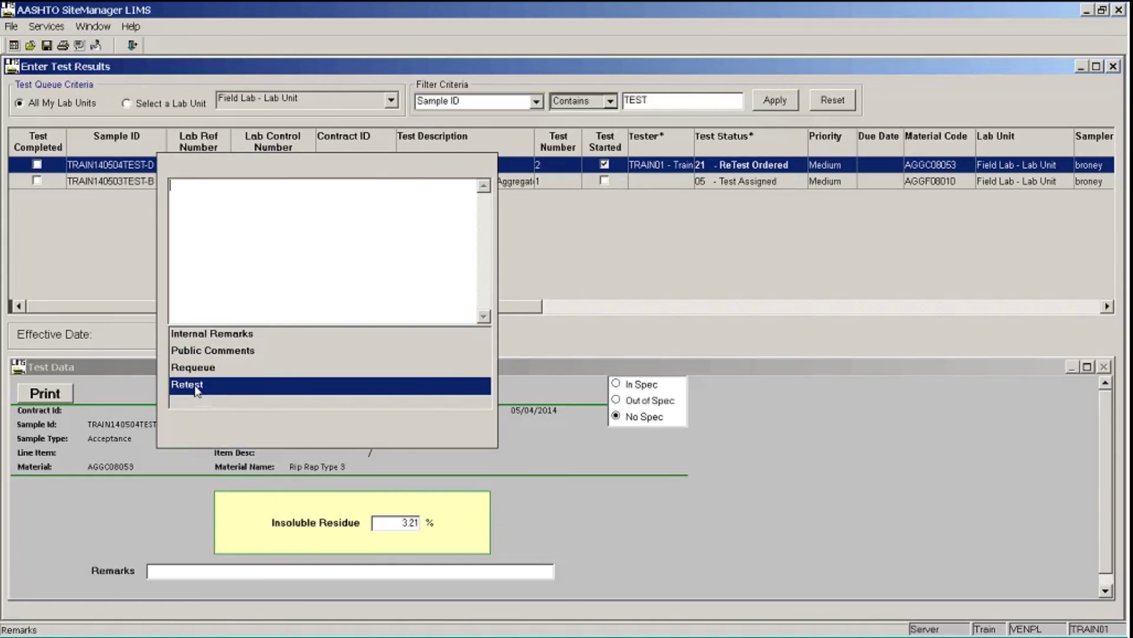
left_click(263, 239)
type("This test has b")
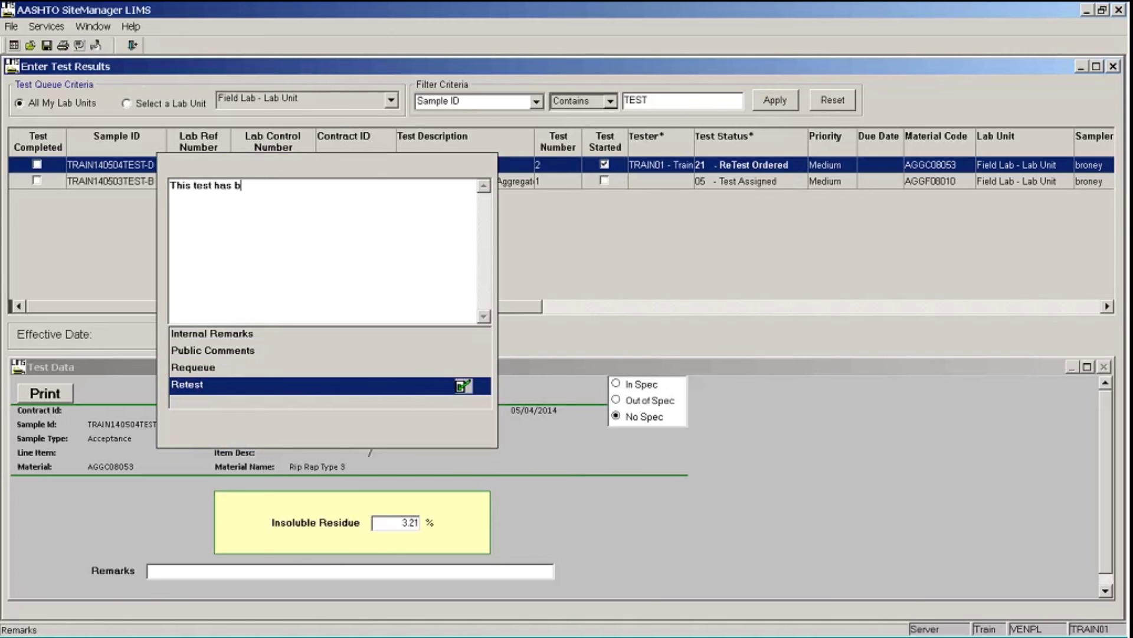
type("een rerun. TRAIN01 11/25/14")
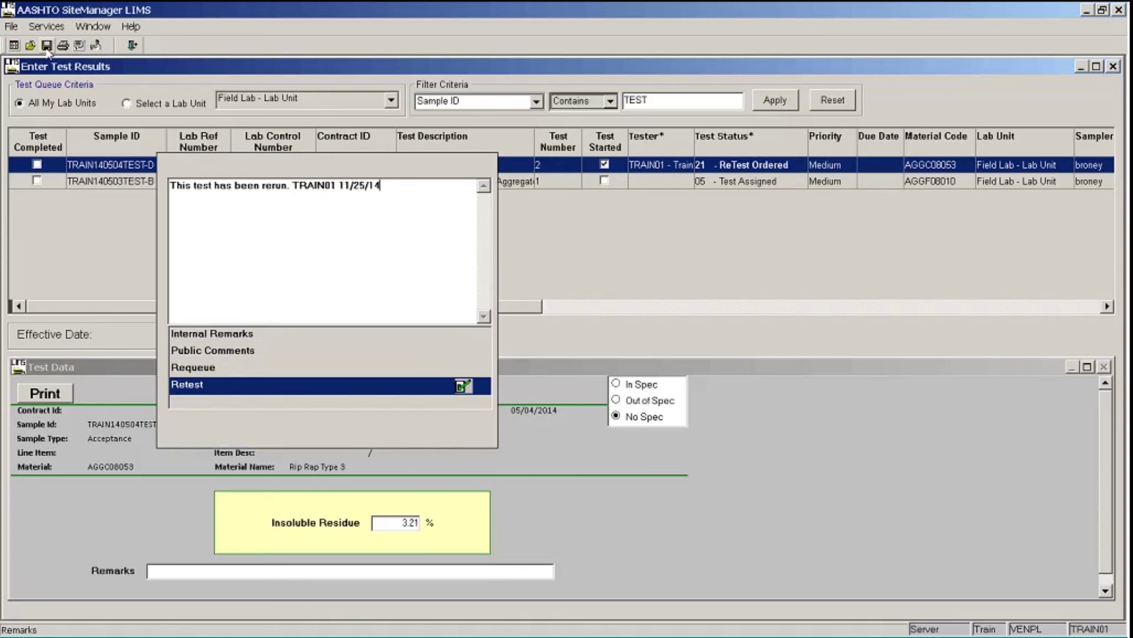
left_click(79, 46)
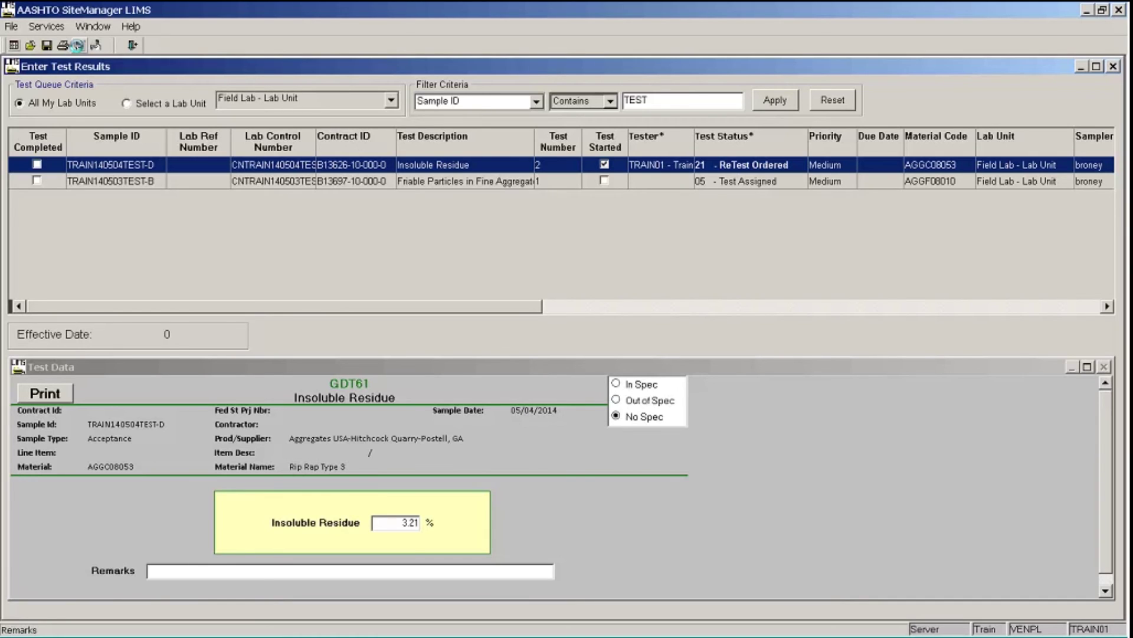
- Bring up Add Testers for TEST-D's GDT61 retest, saving the pending data changes first
left_click(78, 45)
left_click(98, 46)
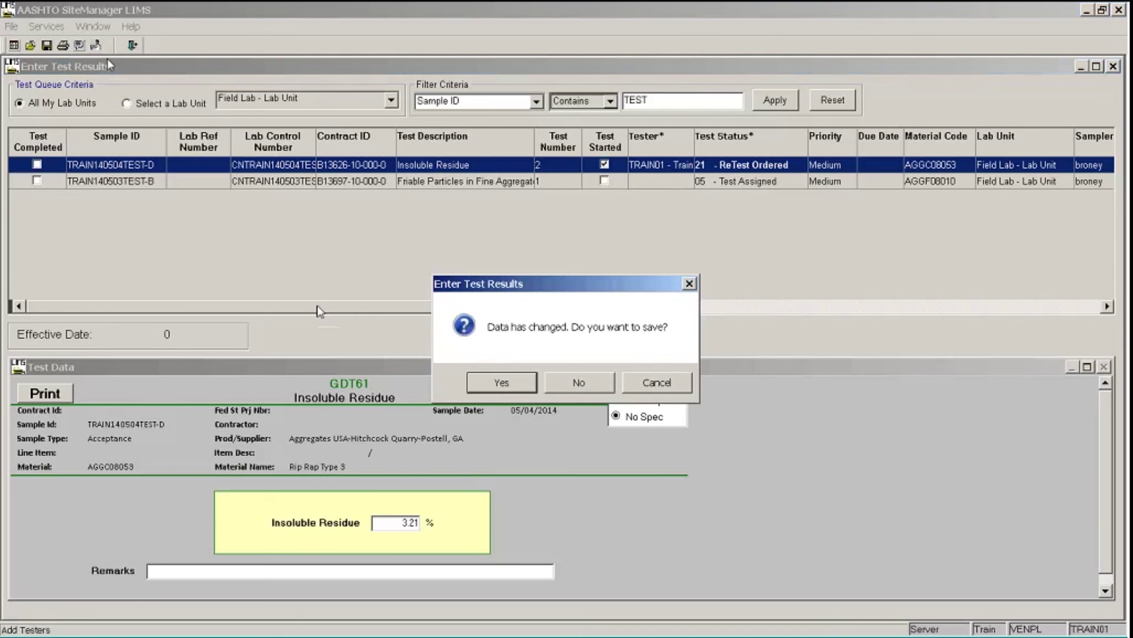
left_click(514, 385)
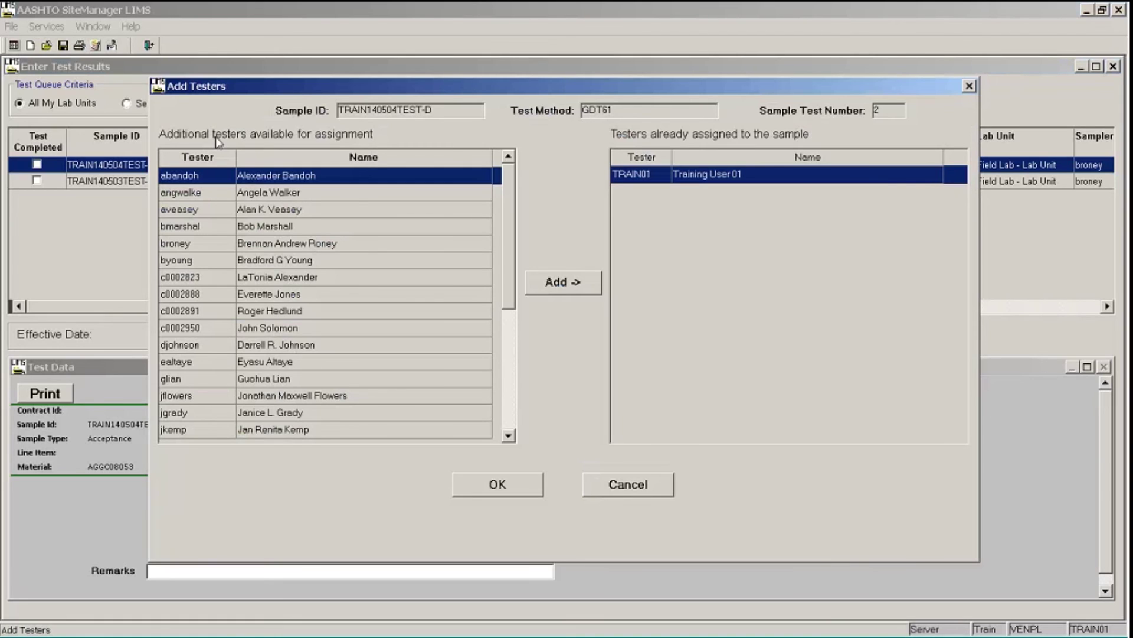
- Add one more tester from the available list to TEST-D's GDT61 Insoluble Residue test and confirm
scroll(313, 236, "down", 3)
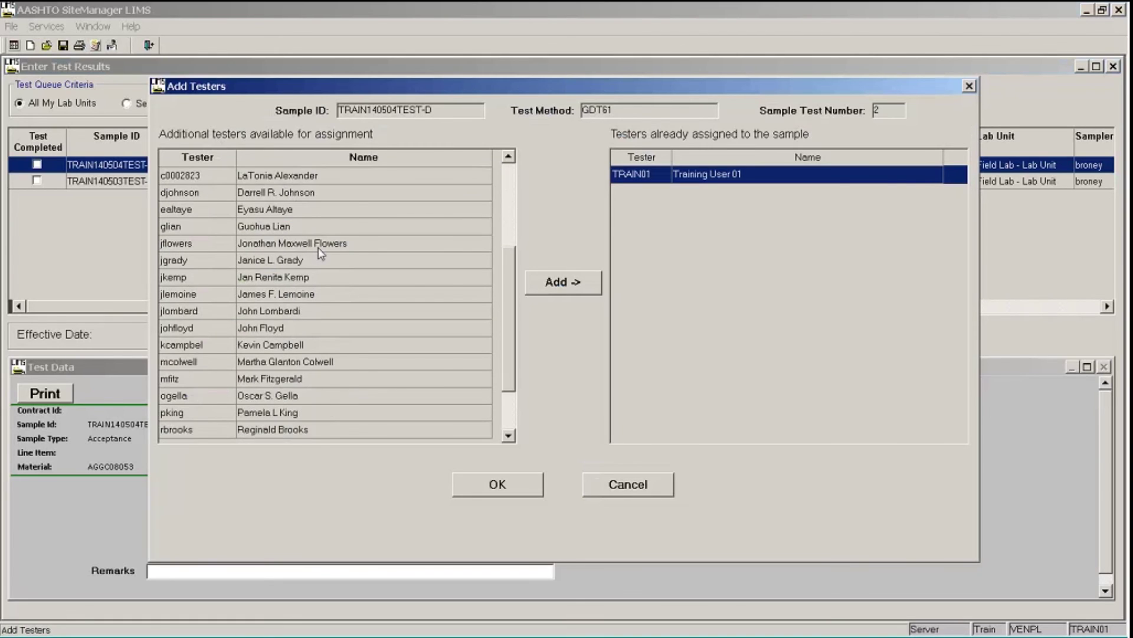
left_click(283, 311)
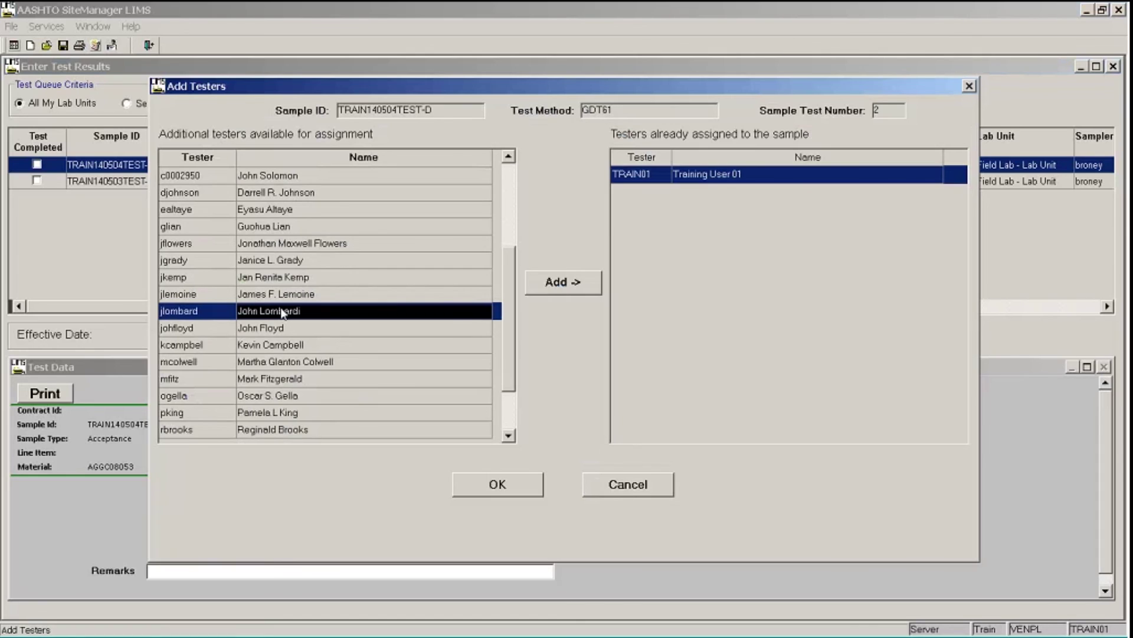
left_click(557, 284)
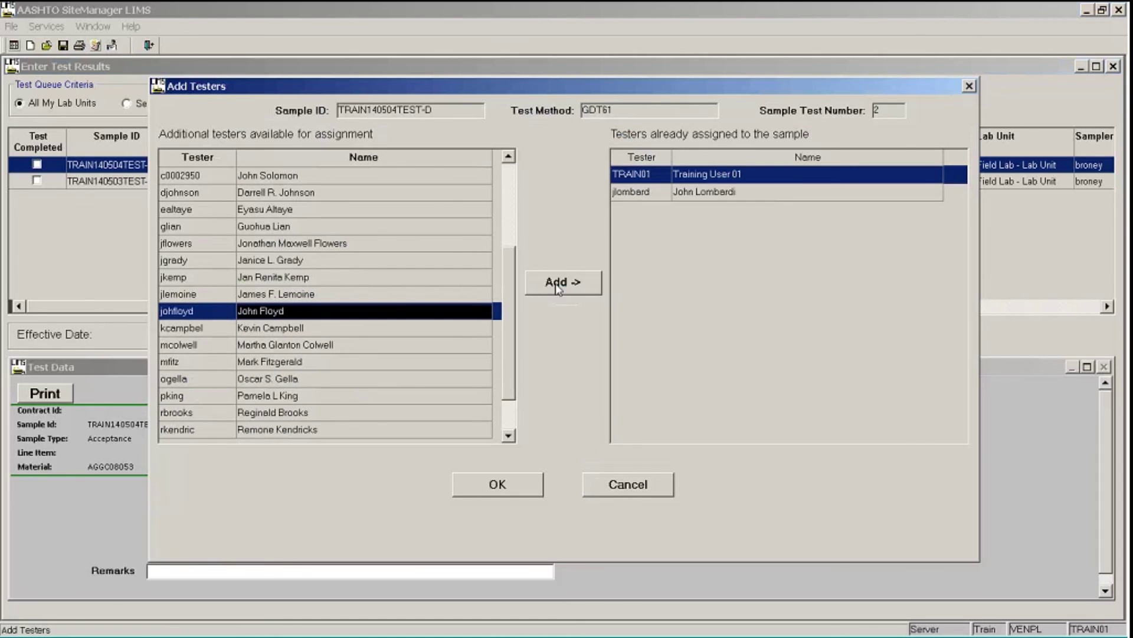
left_click(761, 195)
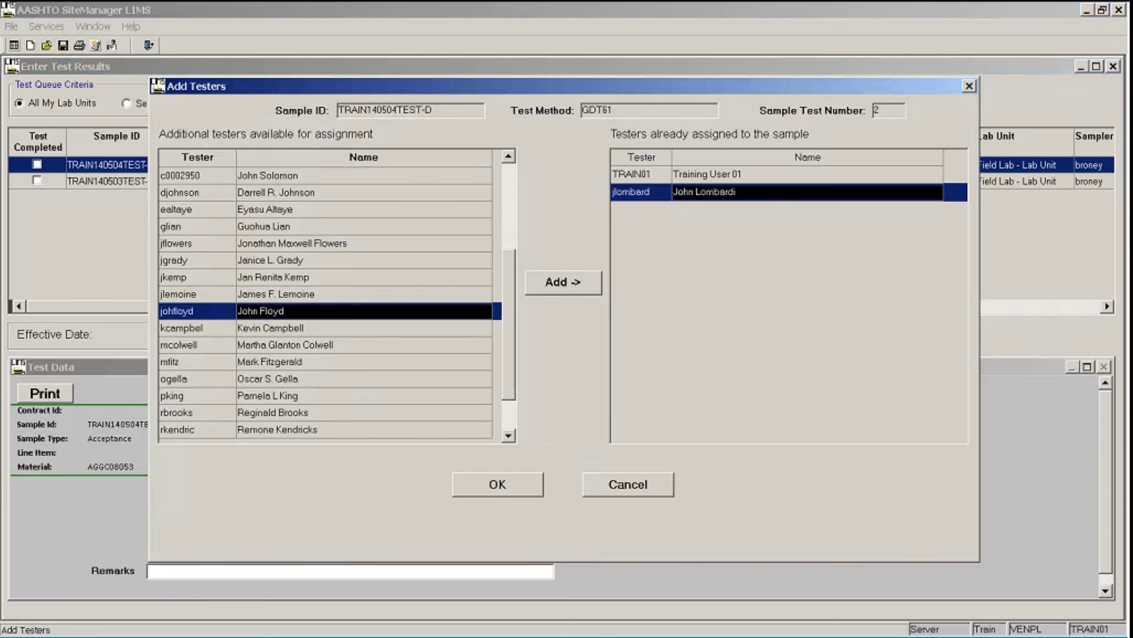
left_click(534, 485)
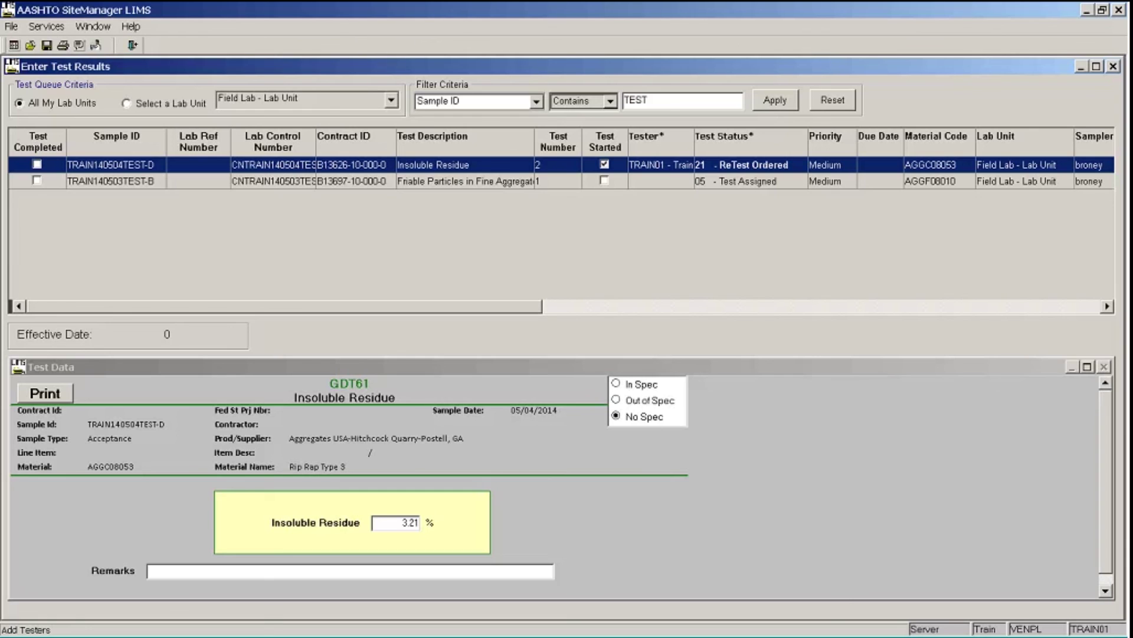
- Add an internal remark naming the colleague who assisted, signed with the tester id and 11/25/14
left_click(86, 49)
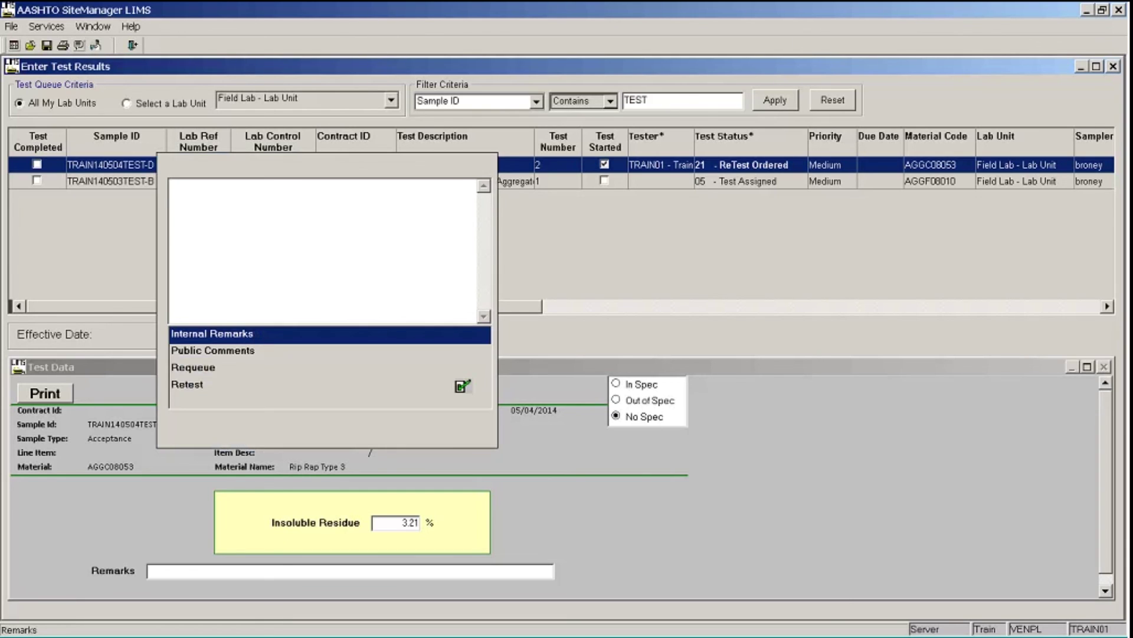
left_click(274, 290)
type("JOhn L assisted")
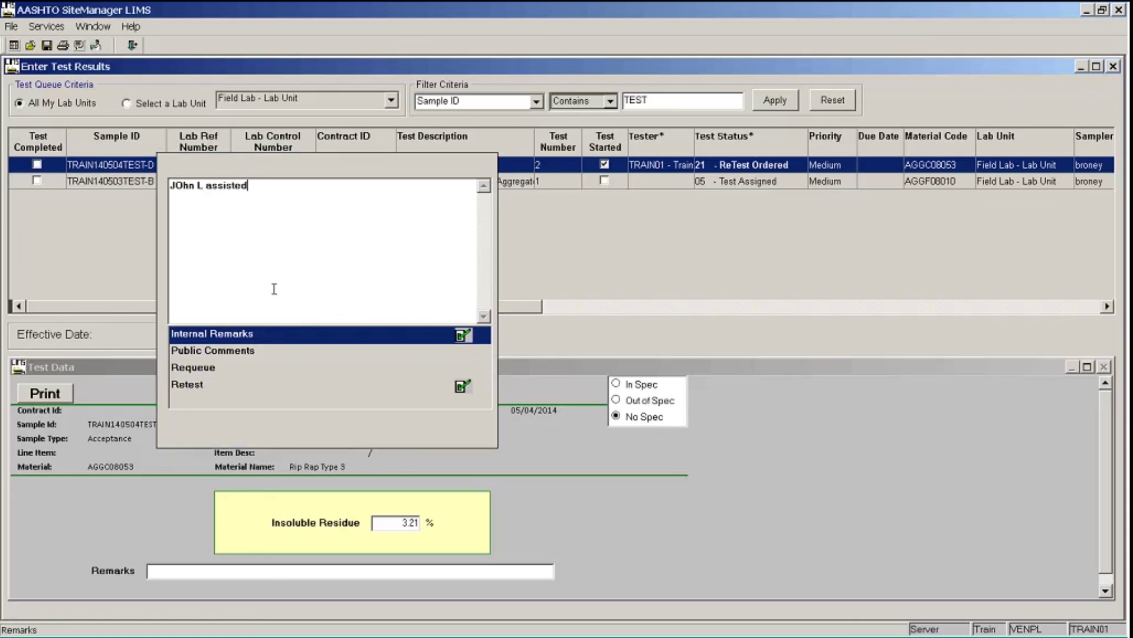
type(" with test. TRAIN01 11/25/")
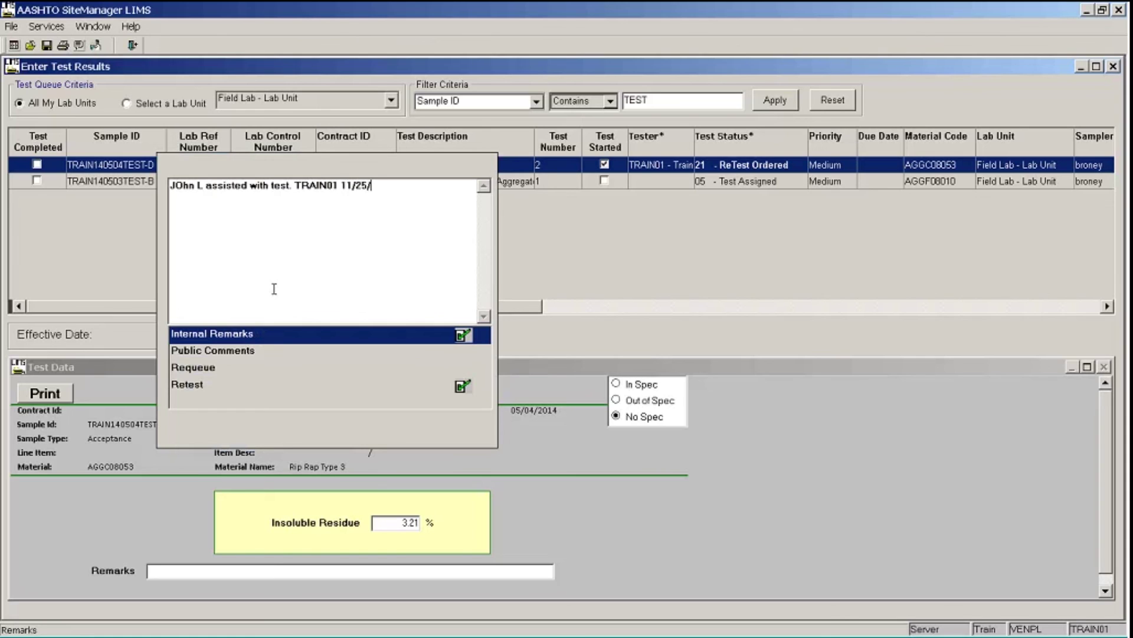
type("14")
left_click(79, 47)
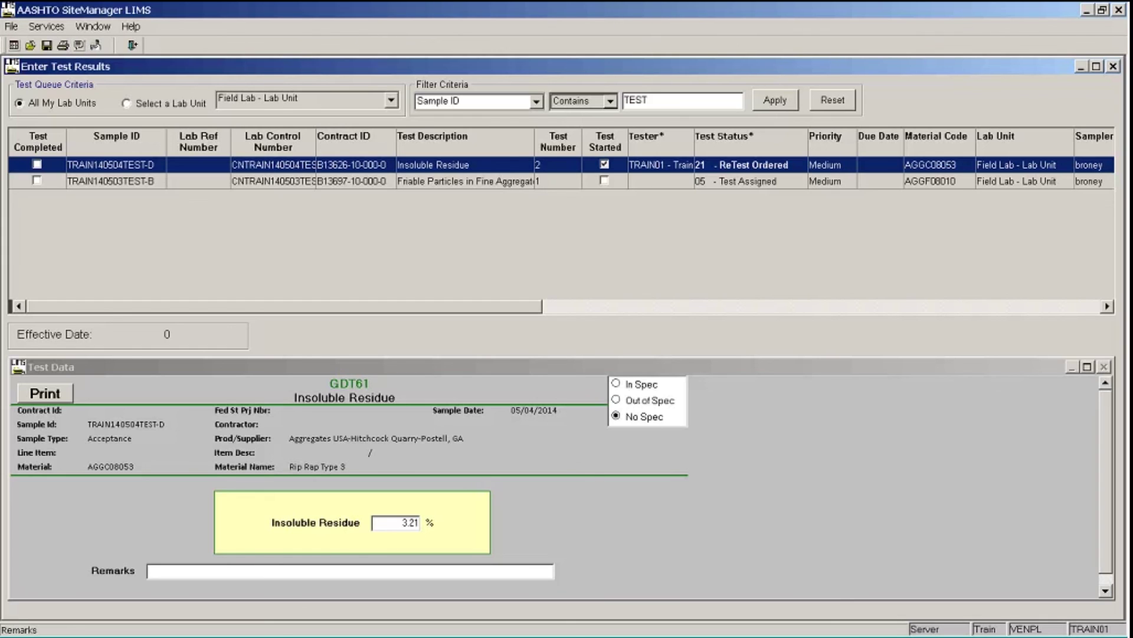
- Tick Test Completed for TRAIN140504TEST-D's Insoluble Residue test and save it
left_click(37, 164)
left_click(47, 45)
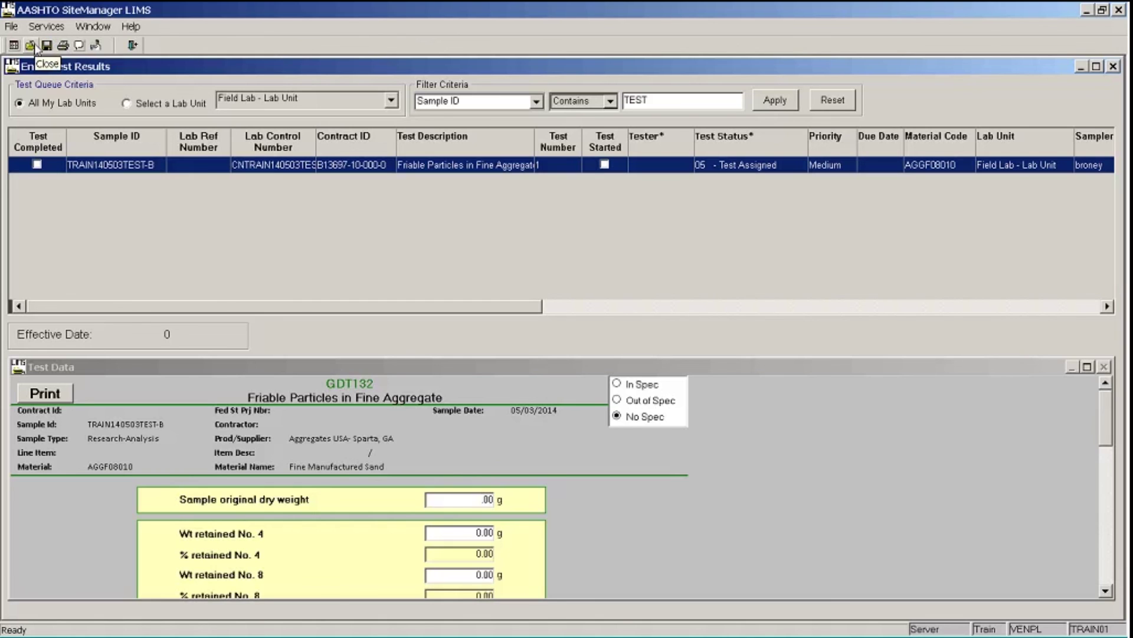
- Close the test results window and quit SiteManager LIMS via File > Exit Application, confirming Yes
left_click(32, 46)
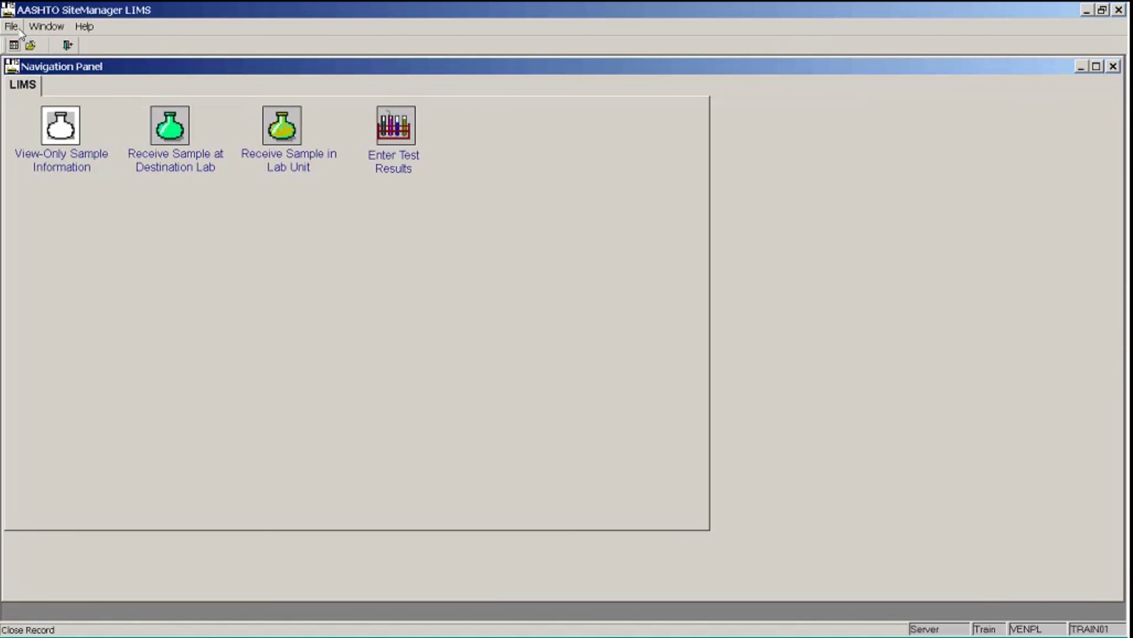
left_click(11, 26)
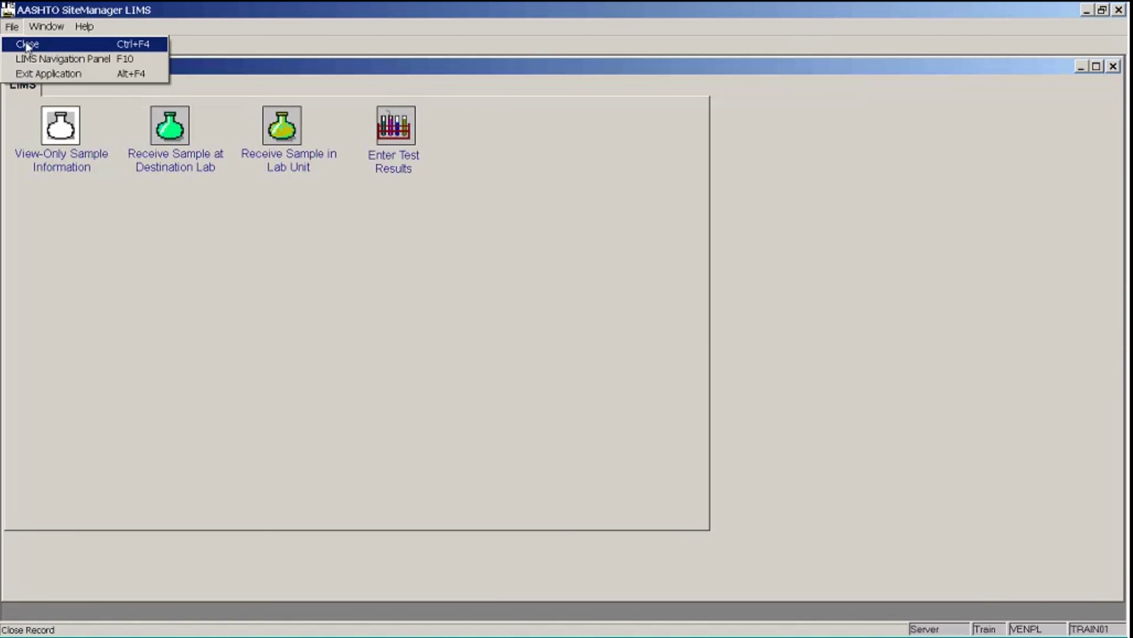
left_click(37, 73)
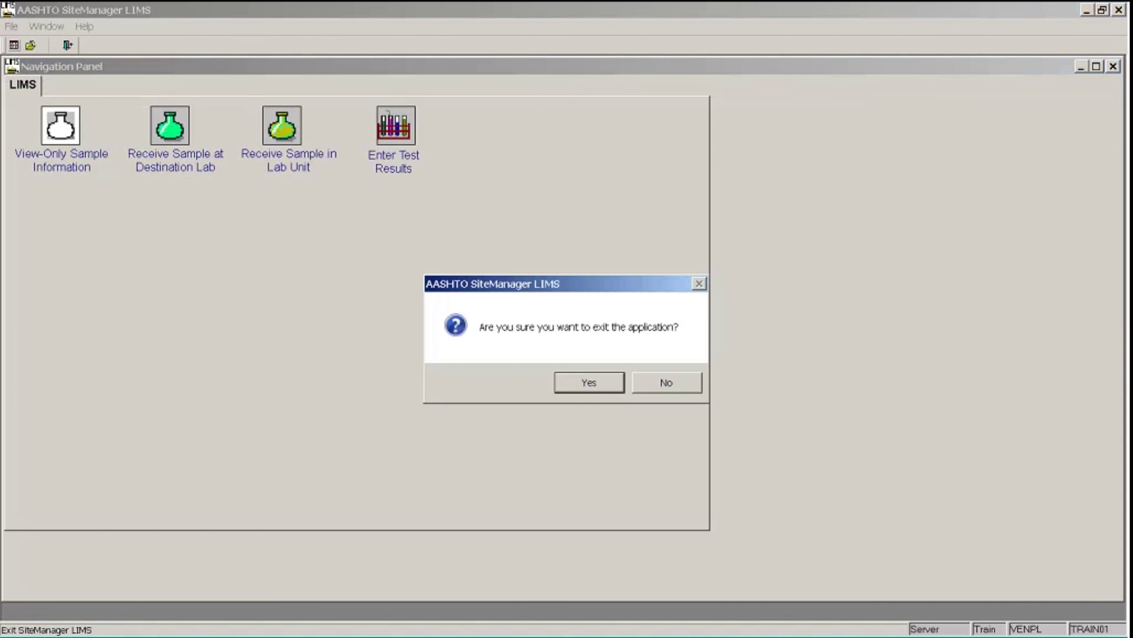
left_click(603, 389)
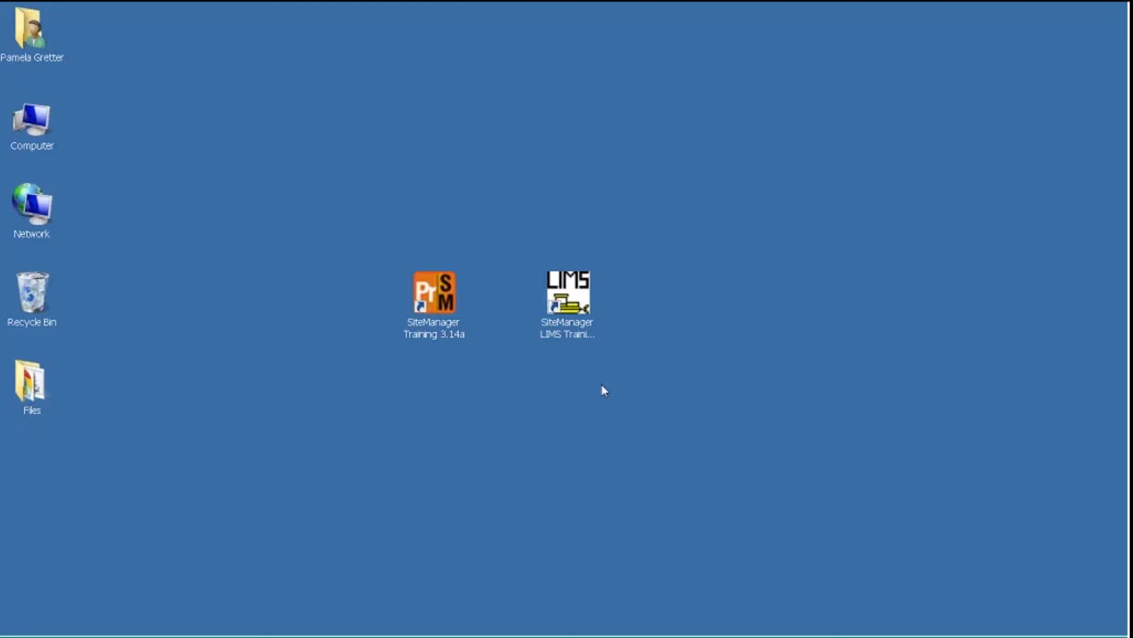